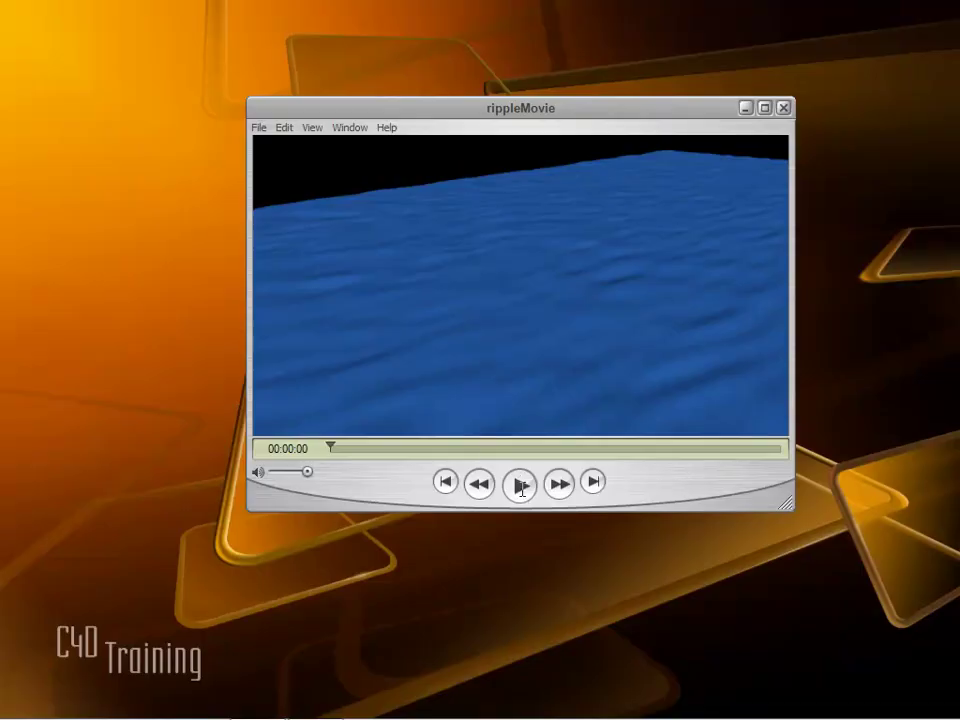
Step: Play the rippleMovie of spheres hitting the blue plane in QuickTime Player, then replay it twice
{"action": "left_click", "coordinate": [520, 486]}
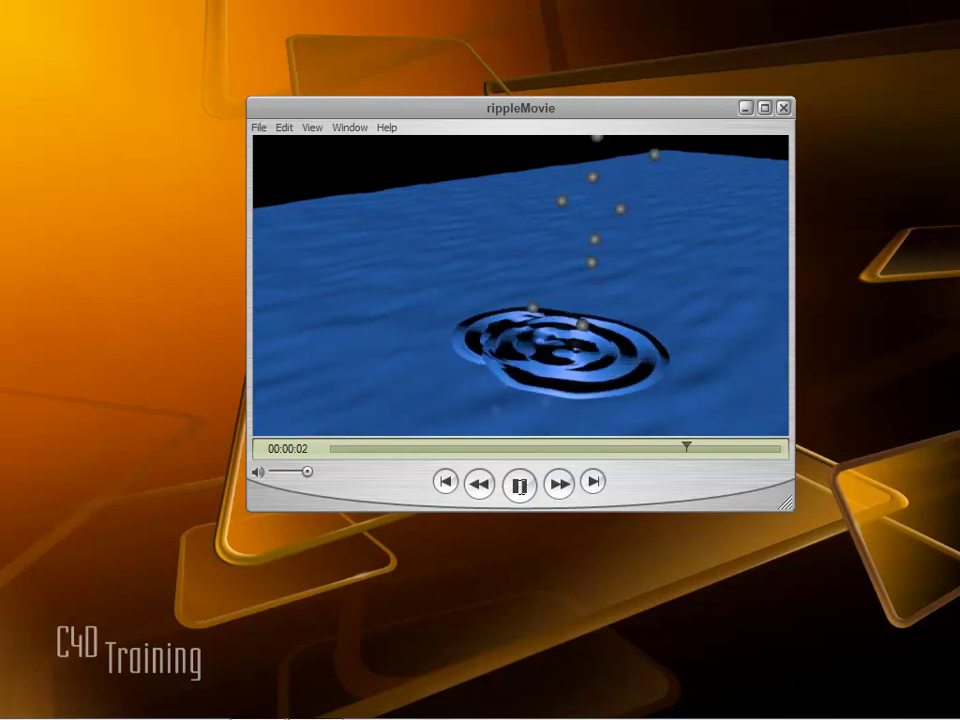
{"action": "left_click", "coordinate": [519, 486]}
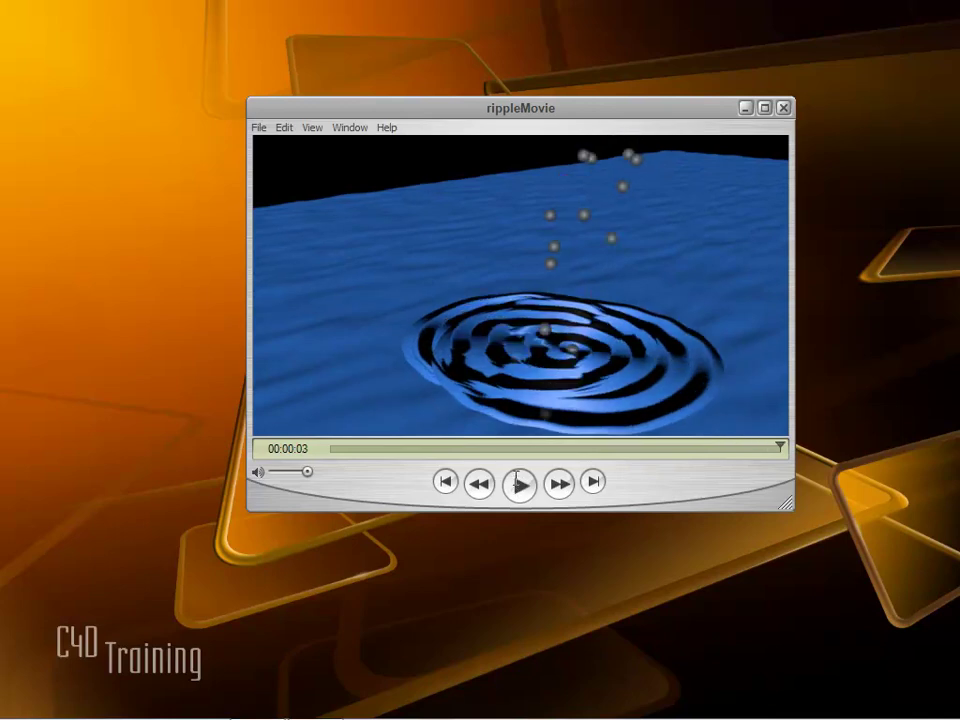
{"action": "left_click", "coordinate": [519, 484]}
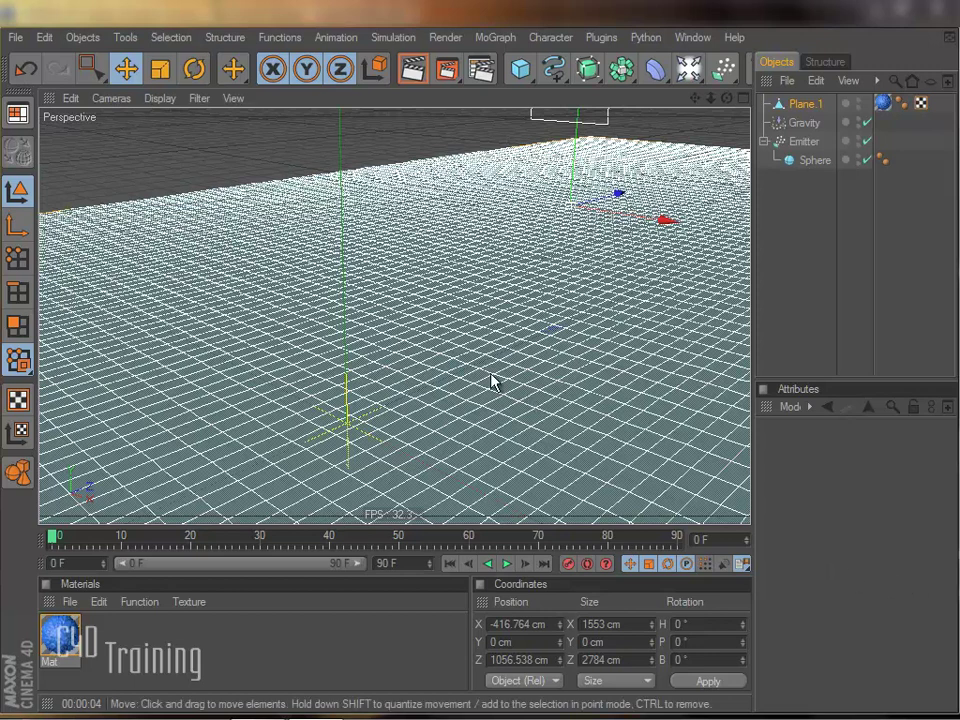
Step: Start a new scene and add a Plane enlarged to about 1049 cm by 1343 cm
{"action": "left_click", "coordinate": [16, 38]}
{"action": "left_click", "coordinate": [40, 64]}
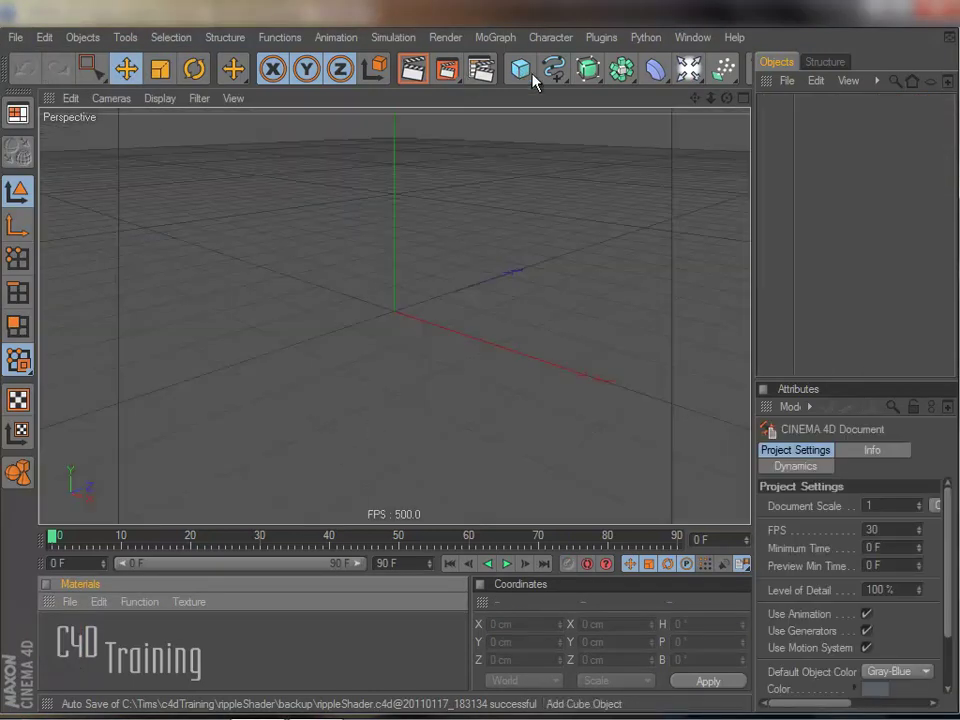
{"action": "left_click", "coordinate": [521, 70]}
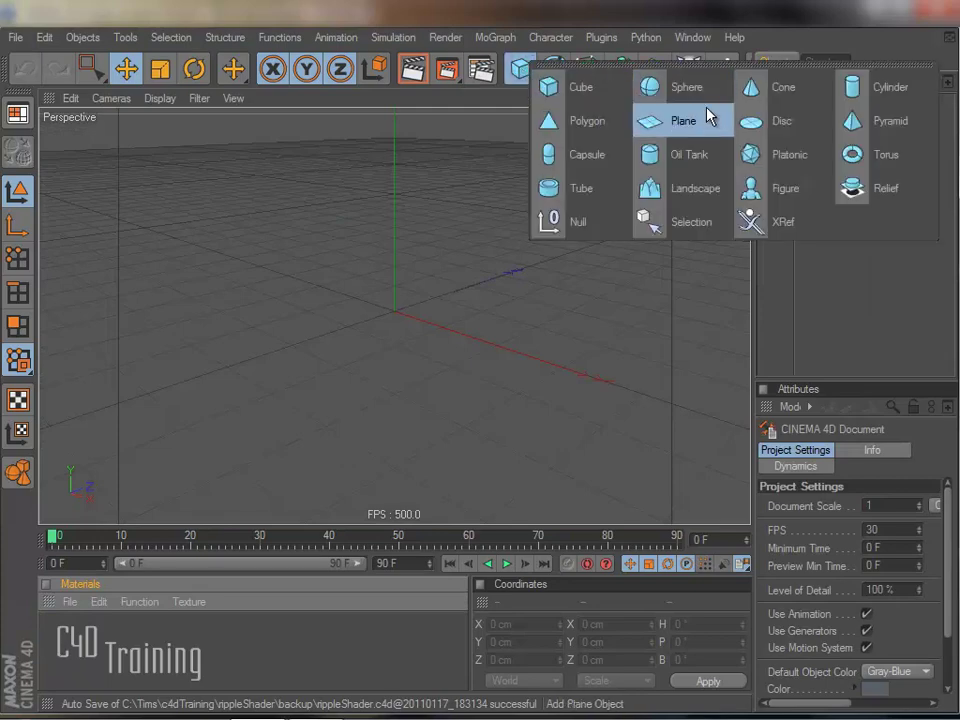
{"action": "left_click", "coordinate": [681, 121]}
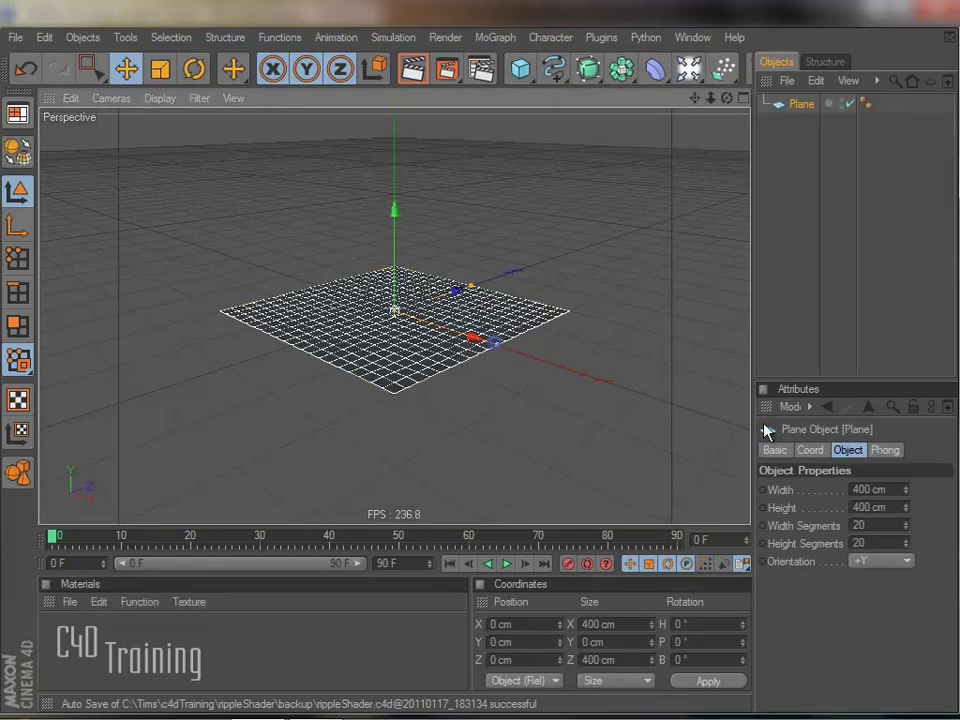
{"action": "left_click_drag", "start_coordinate": [497, 345], "coordinate": [259, 116]}
{"action": "left_click_drag", "start_coordinate": [471, 288], "coordinate": [345, 342]}
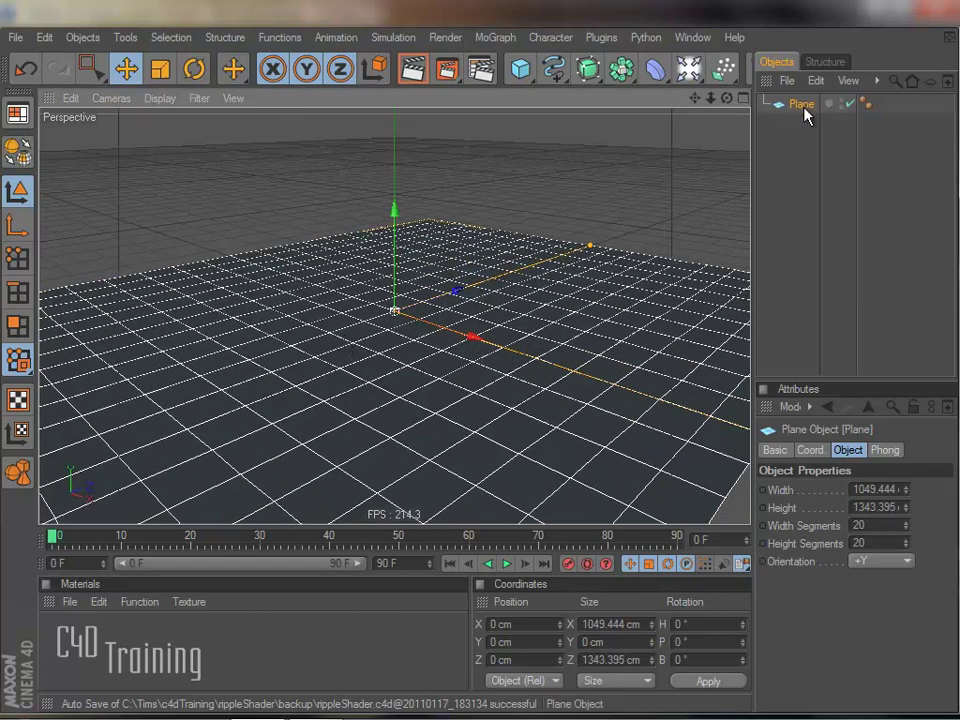
Step: Add an Emitter raised 214 cm above the plane, plus a Gravity force
{"action": "left_click", "coordinate": [722, 68]}
{"action": "left_click", "coordinate": [787, 88]}
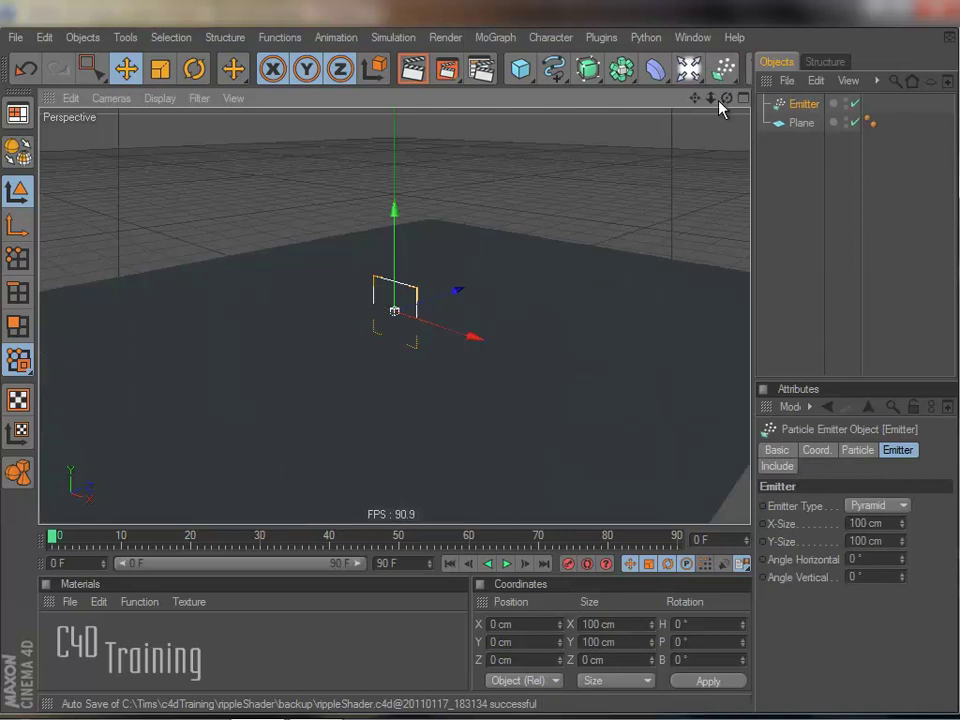
{"action": "mouse_move", "coordinate": [394, 210]}
{"action": "left_mouse_down"}
{"action": "mouse_move", "coordinate": [643, 362]}
{"action": "mouse_move", "coordinate": [393, 208]}
{"action": "left_mouse_up"}
{"action": "left_click", "coordinate": [722, 68]}
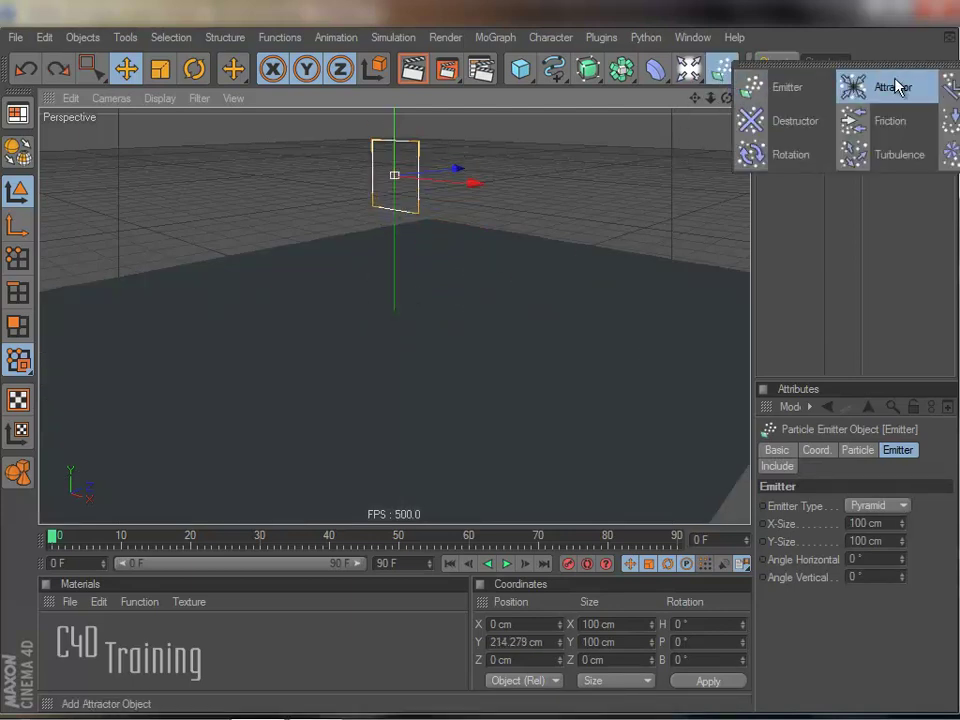
{"action": "left_click", "coordinate": [950, 120]}
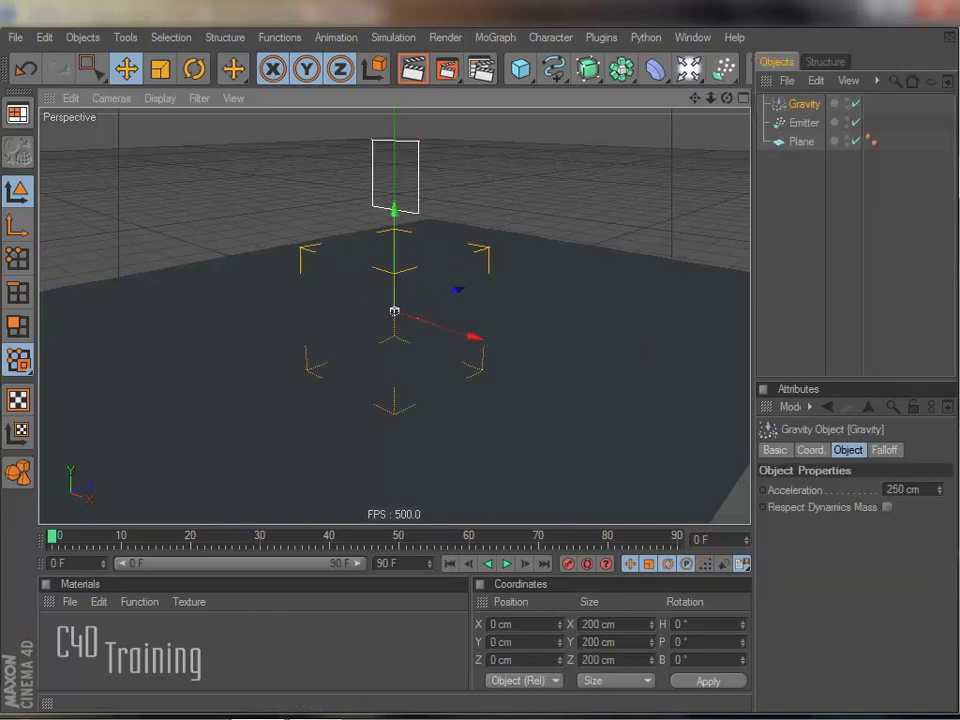
Step: Add a small Sphere, parent it under the Emitter, and play to preview the particles
{"action": "left_click", "coordinate": [520, 68]}
{"action": "left_click", "coordinate": [645, 88]}
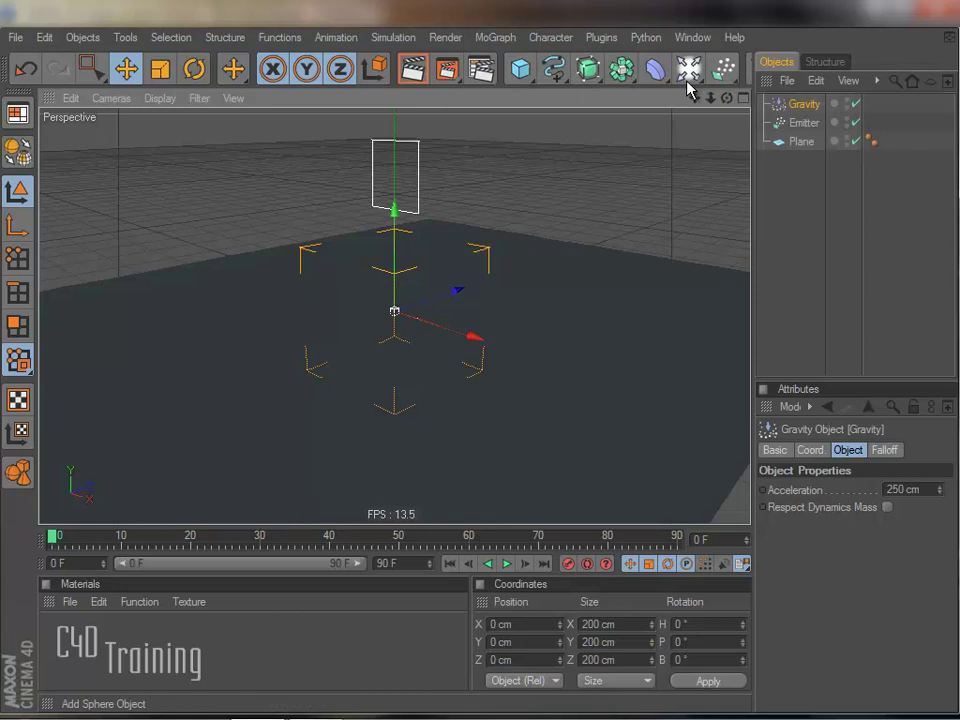
{"action": "key", "text": "t"}
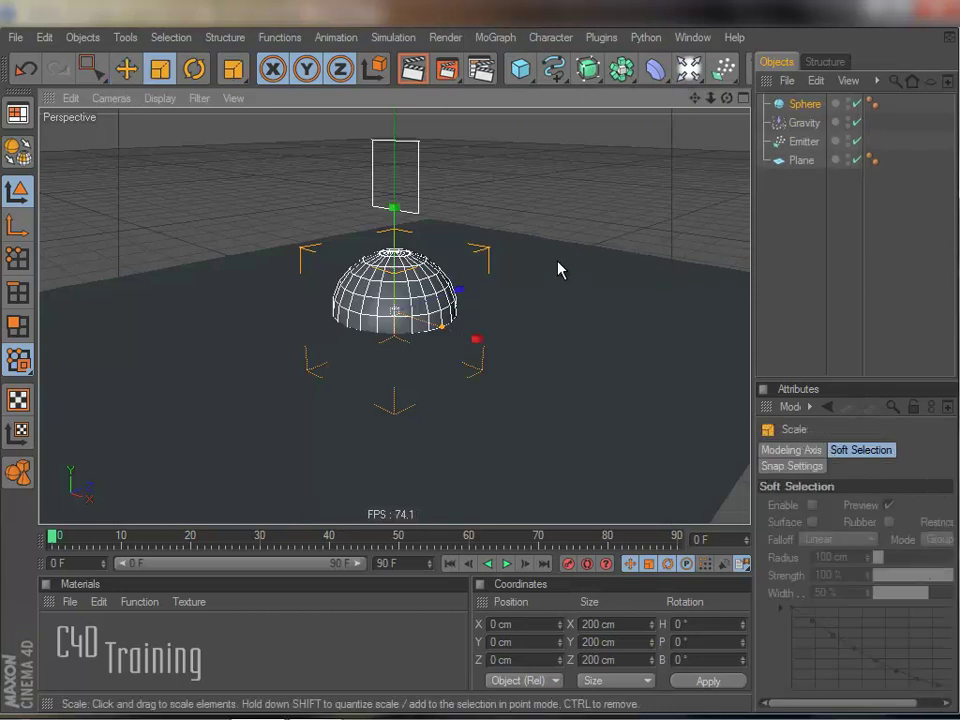
{"action": "mouse_move", "coordinate": [645, 373]}
{"action": "left_mouse_down"}
{"action": "mouse_move", "coordinate": [606, 392]}
{"action": "mouse_move", "coordinate": [639, 372]}
{"action": "left_mouse_up"}
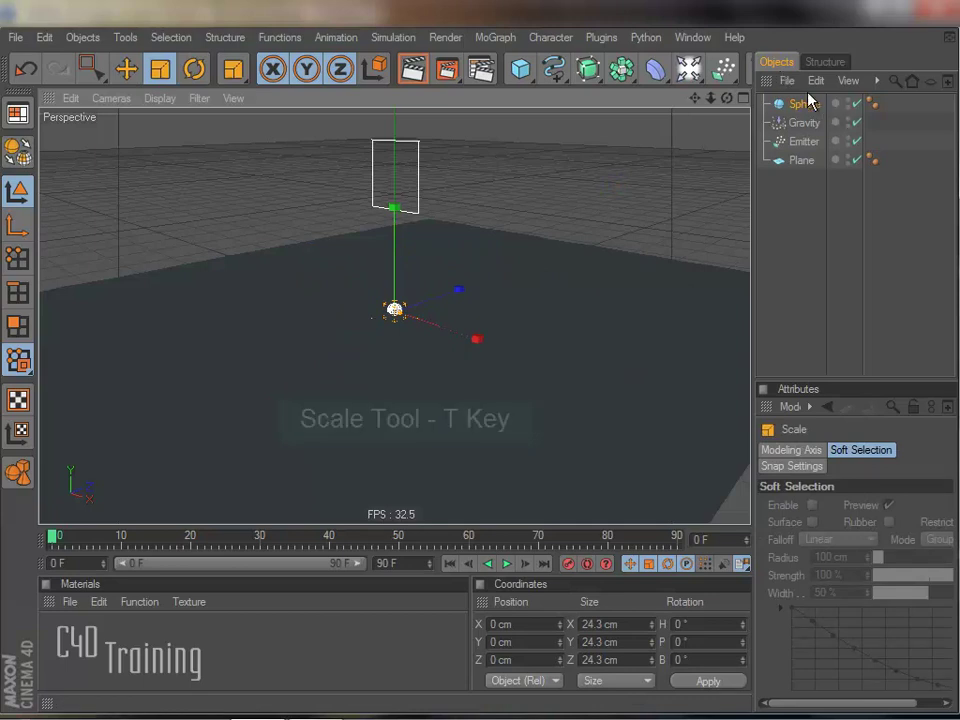
{"action": "left_click_drag", "start_coordinate": [806, 104], "coordinate": [814, 146]}
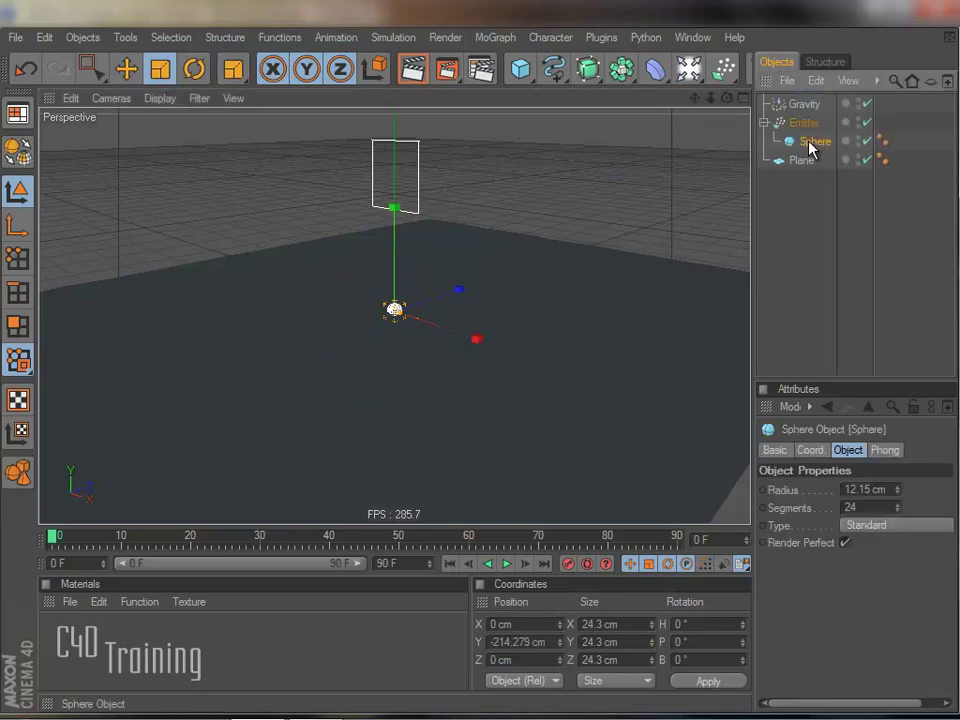
{"action": "left_click", "coordinate": [506, 564]}
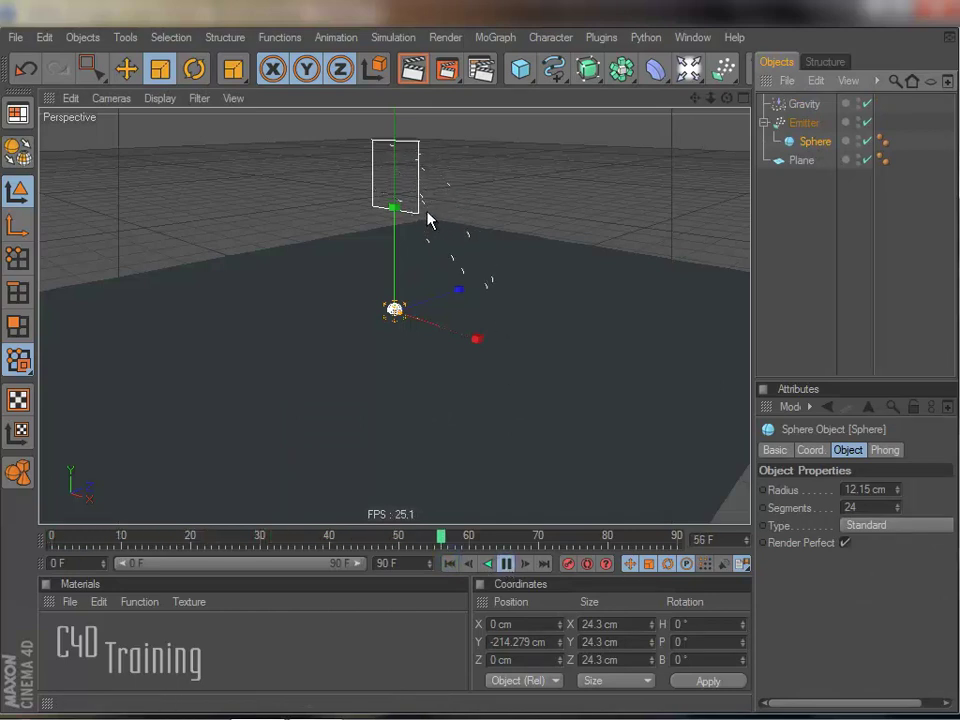
Step: Turn on Show Objects in the Emitter's Particle settings so particles render as the sphere, then preview
{"action": "left_click", "coordinate": [506, 564]}
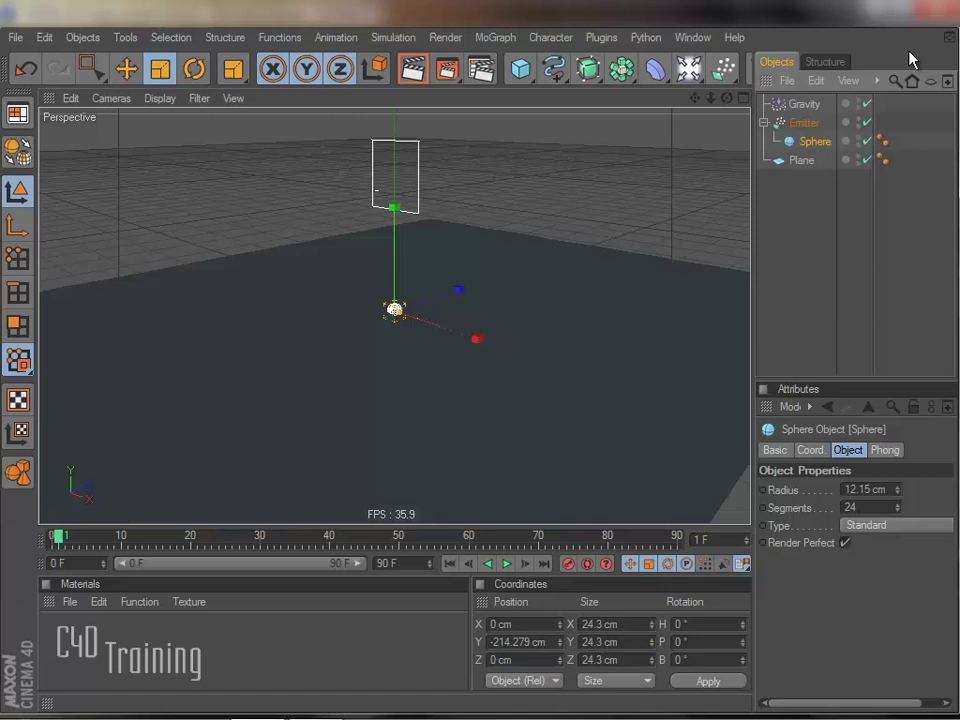
{"action": "left_click", "coordinate": [806, 124]}
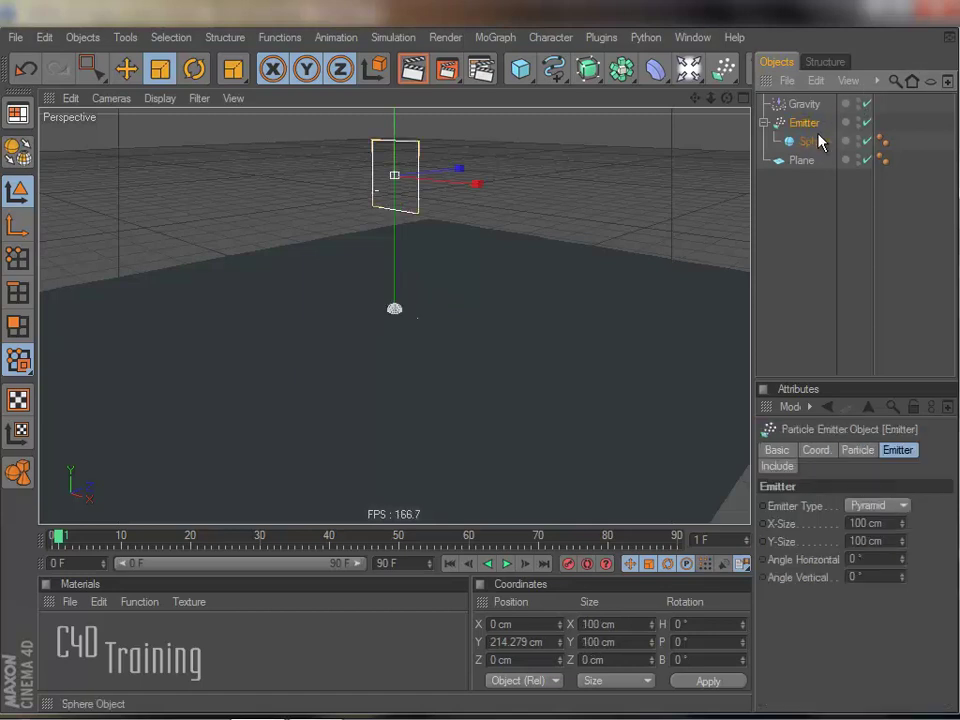
{"action": "left_click", "coordinate": [857, 450]}
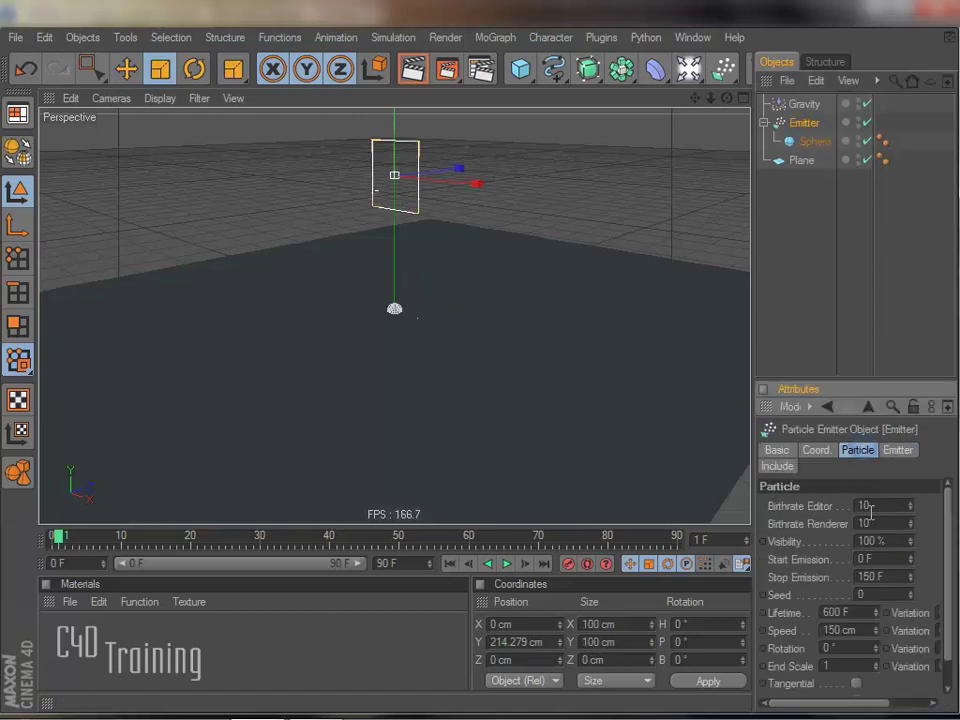
{"action": "left_click_drag", "start_coordinate": [947, 497], "coordinate": [947, 551]}
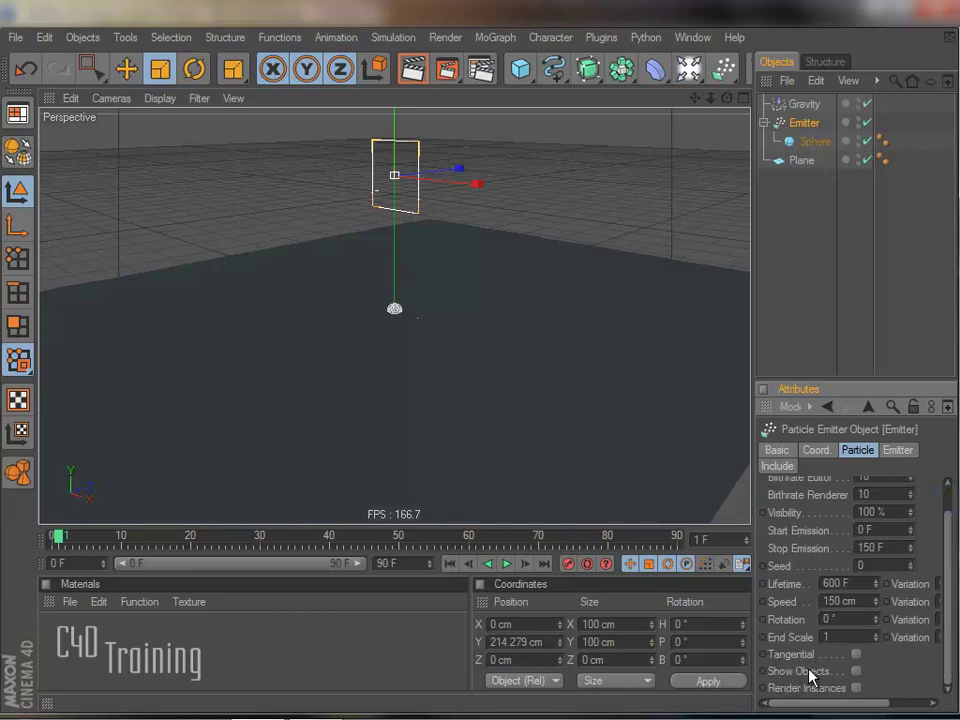
{"action": "left_click", "coordinate": [856, 671]}
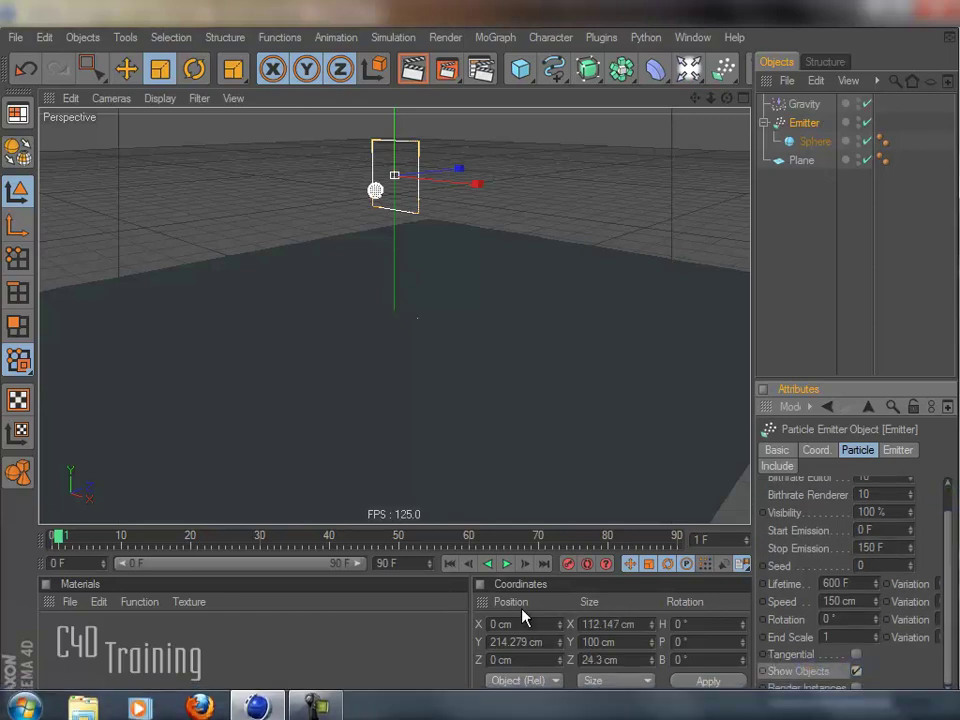
{"action": "left_click", "coordinate": [469, 565]}
{"action": "left_click", "coordinate": [507, 564]}
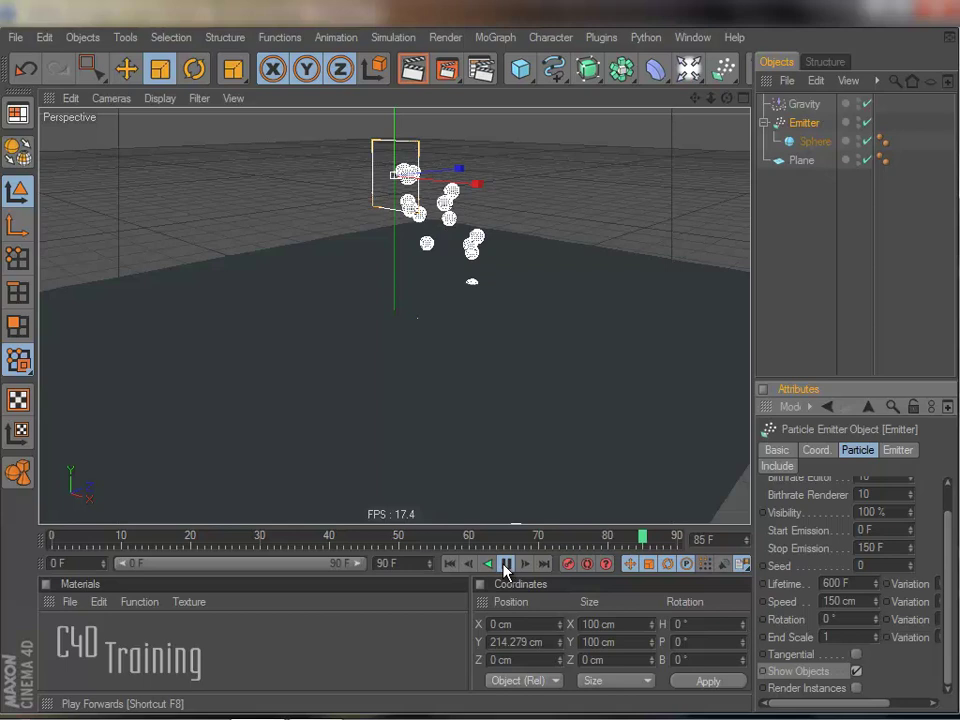
{"action": "left_click", "coordinate": [507, 565]}
Step: Move the Emitter back to Z -427 cm and replay the animation from frame 0
{"action": "key", "text": "e"}
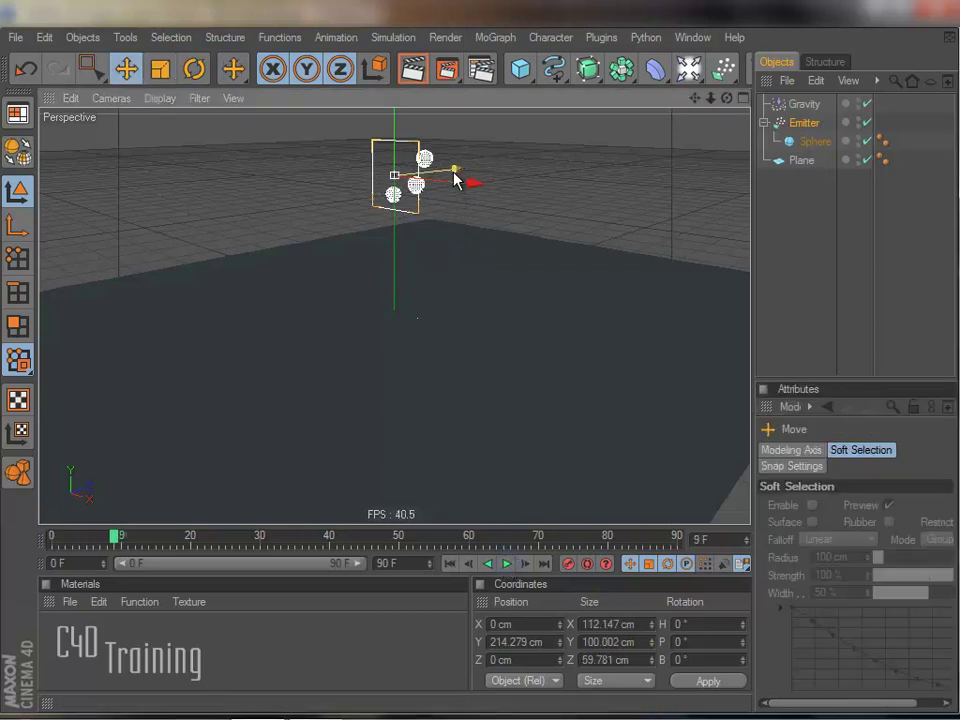
{"action": "left_click_drag", "start_coordinate": [680, 450], "coordinate": [467, 176]}
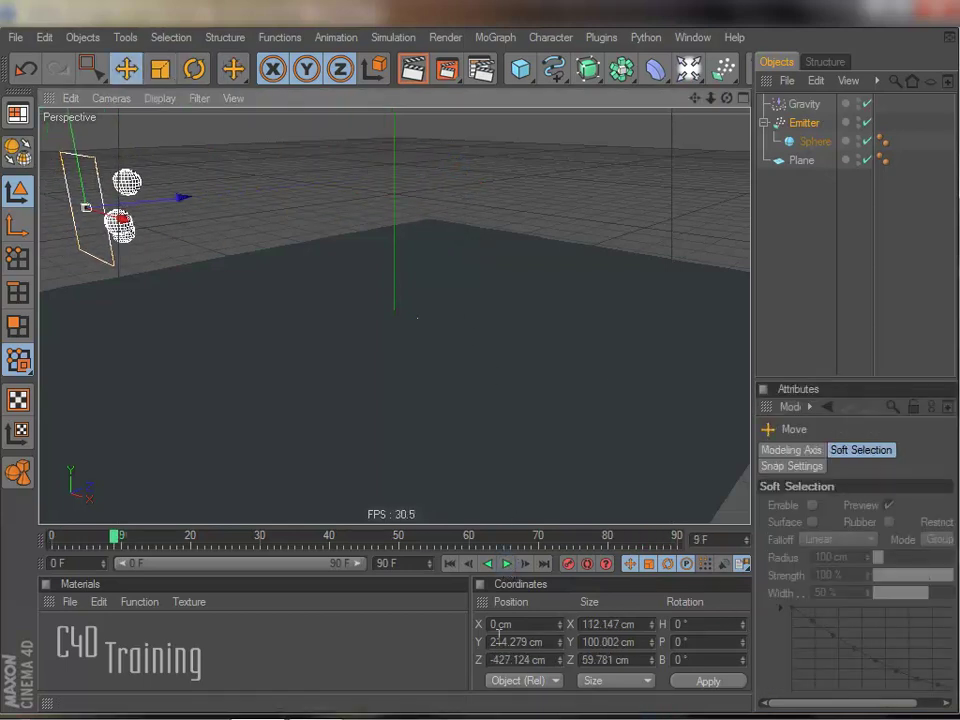
{"action": "left_click", "coordinate": [450, 564]}
{"action": "left_click", "coordinate": [507, 564]}
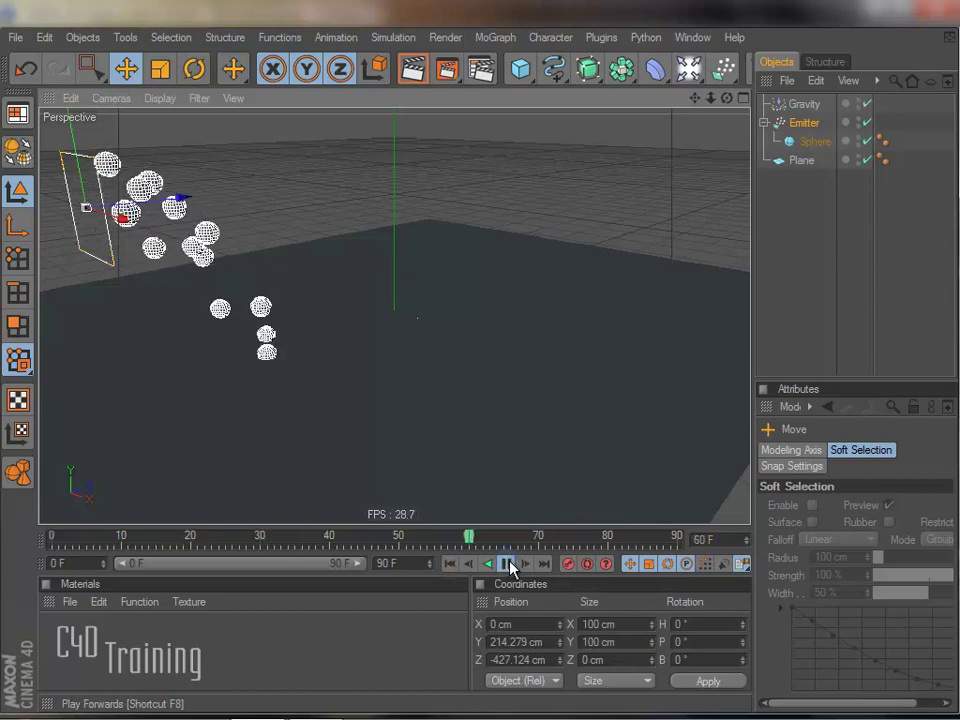
{"action": "key", "text": "F8"}
{"action": "key", "text": "shift+f"}
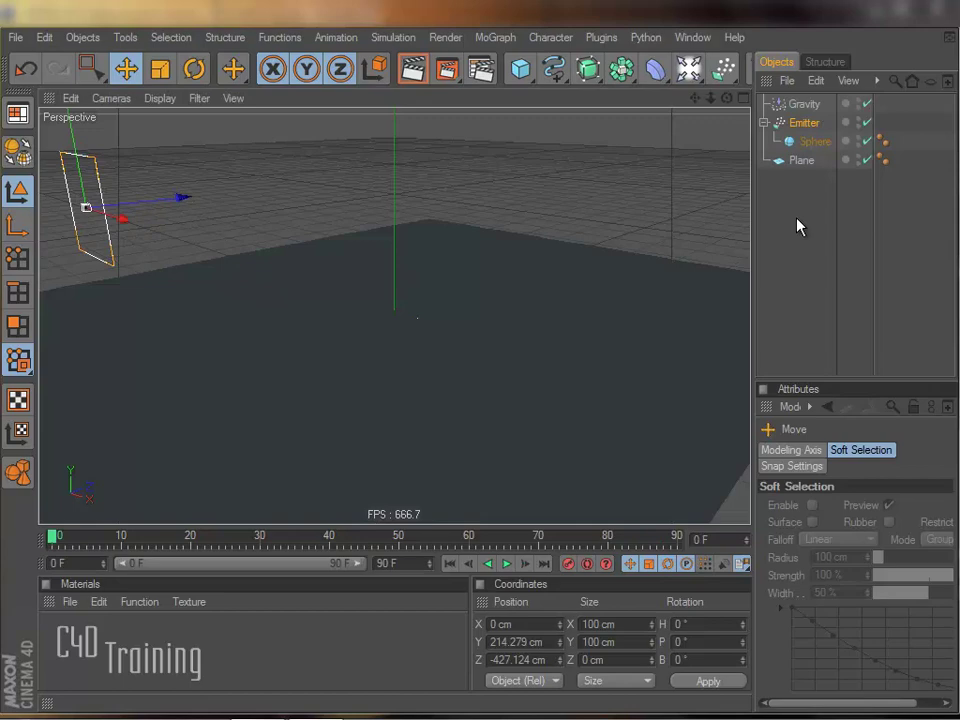
Step: Convert the Plane to an editable polygon object and create a new material, Mat
{"action": "left_click", "coordinate": [804, 165]}
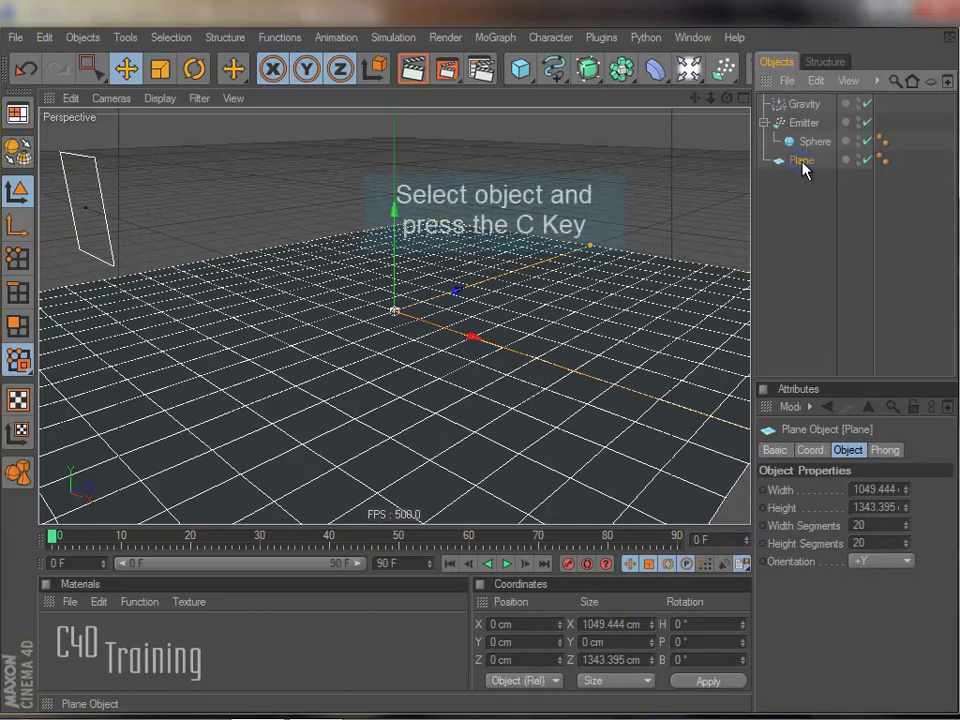
{"action": "key", "text": "c"}
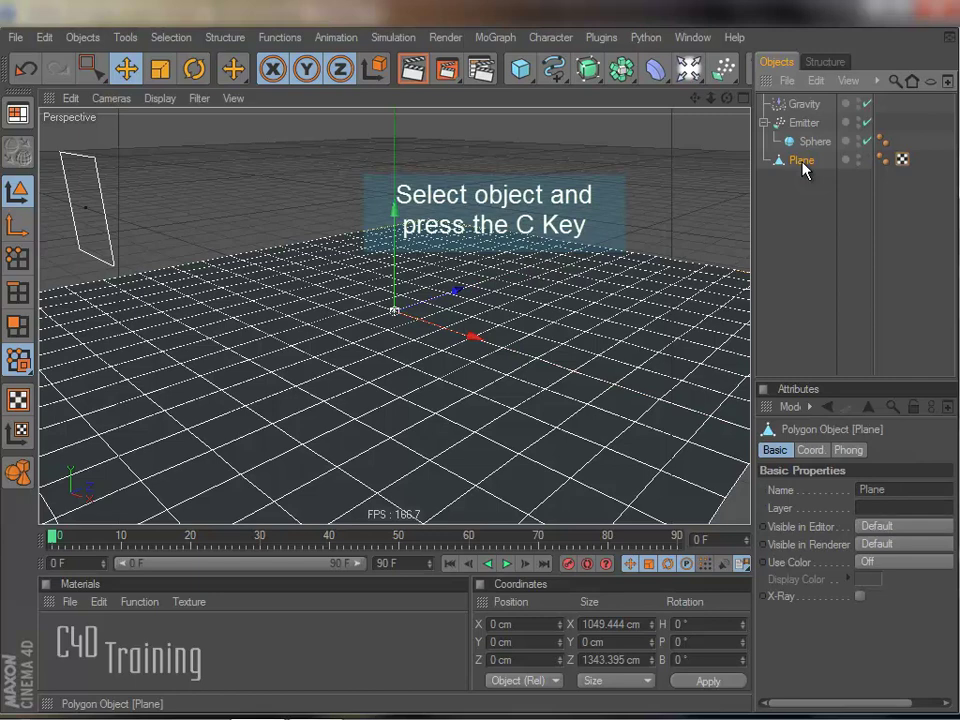
{"action": "double_click", "coordinate": [67, 646]}
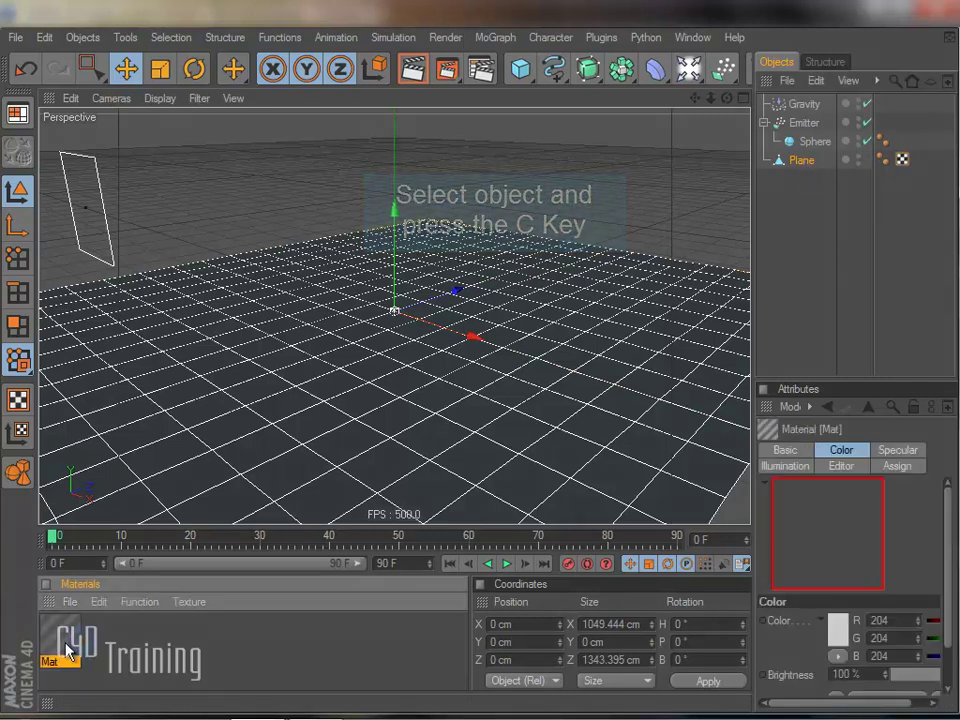
{"action": "double_click", "coordinate": [62, 641]}
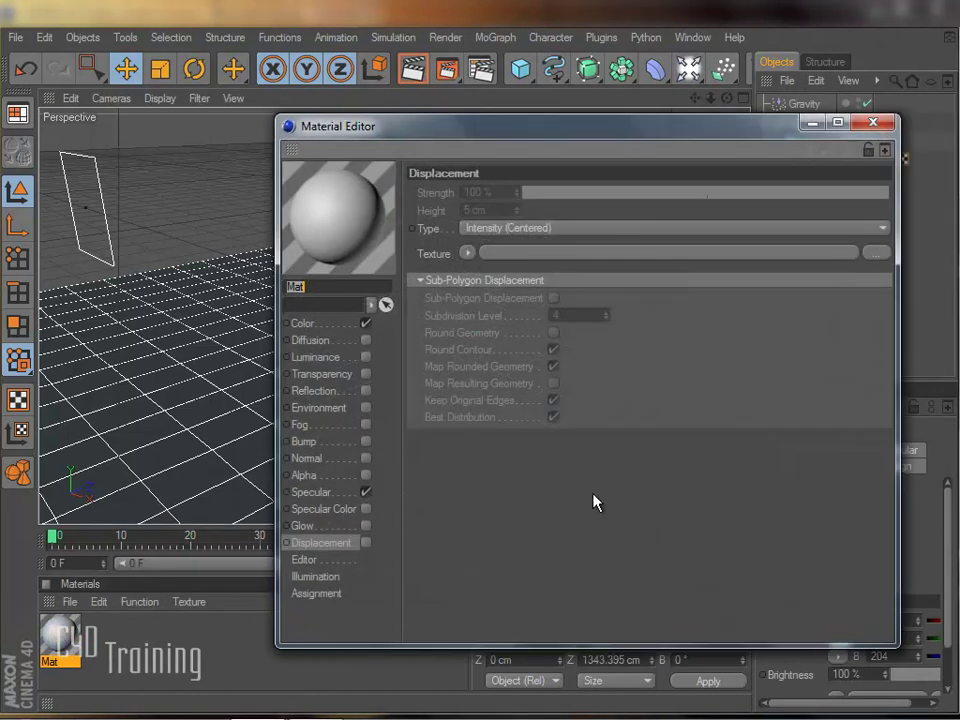
Step: Set Mat's colour to a saturated blue (R 0, G 72, B 255)
{"action": "left_click", "coordinate": [303, 323]}
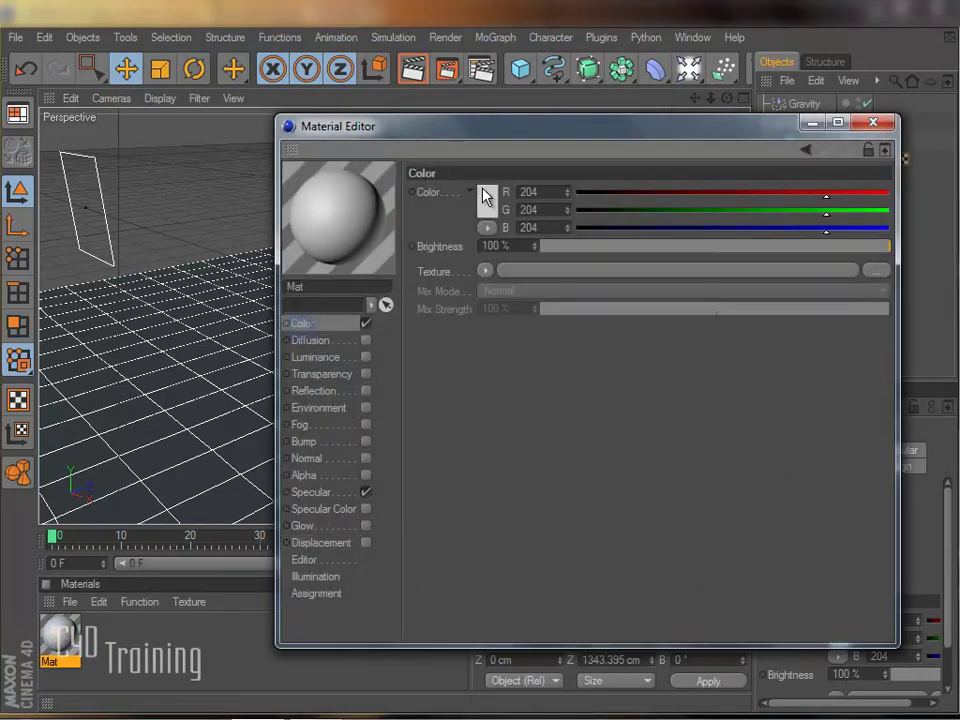
{"action": "left_click", "coordinate": [490, 200]}
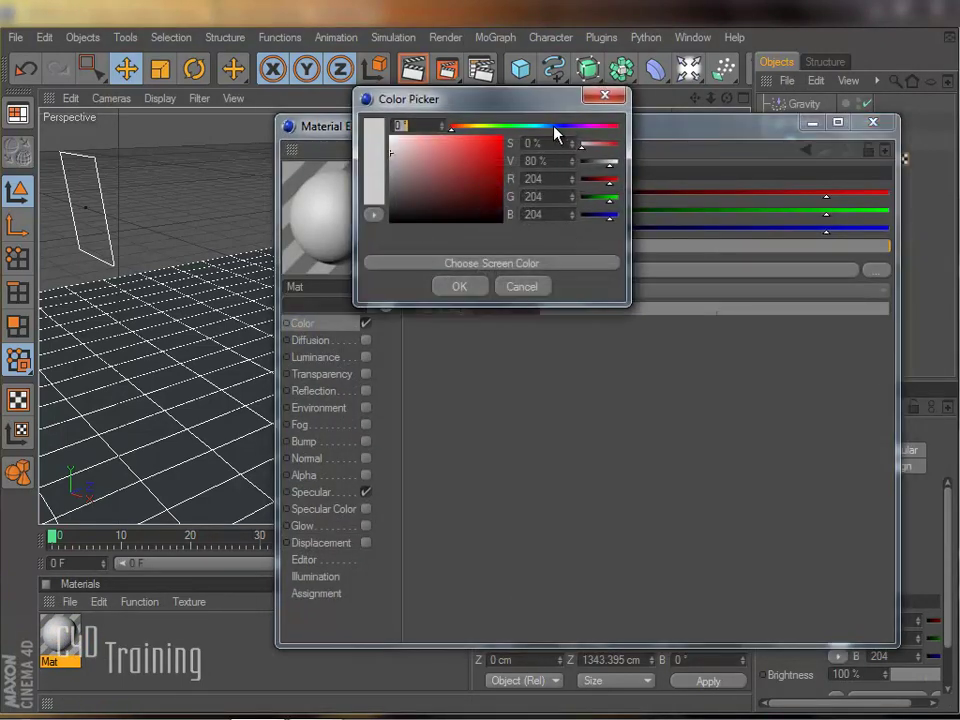
{"action": "mouse_move", "coordinate": [556, 133]}
{"action": "left_mouse_down"}
{"action": "mouse_move", "coordinate": [508, 136]}
{"action": "mouse_move", "coordinate": [554, 133]}
{"action": "left_mouse_up"}
{"action": "left_click", "coordinate": [503, 140]}
{"action": "left_click", "coordinate": [459, 286]}
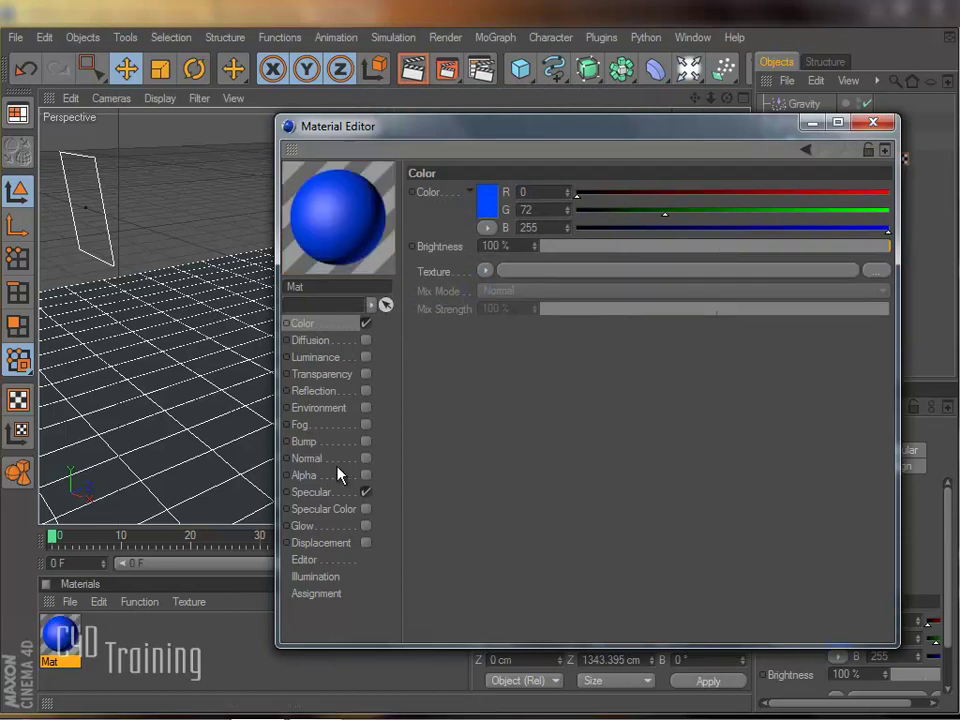
Step: Enable Mat's Bump channel and load the Effects > Ripple shader as its texture
{"action": "left_click", "coordinate": [307, 443]}
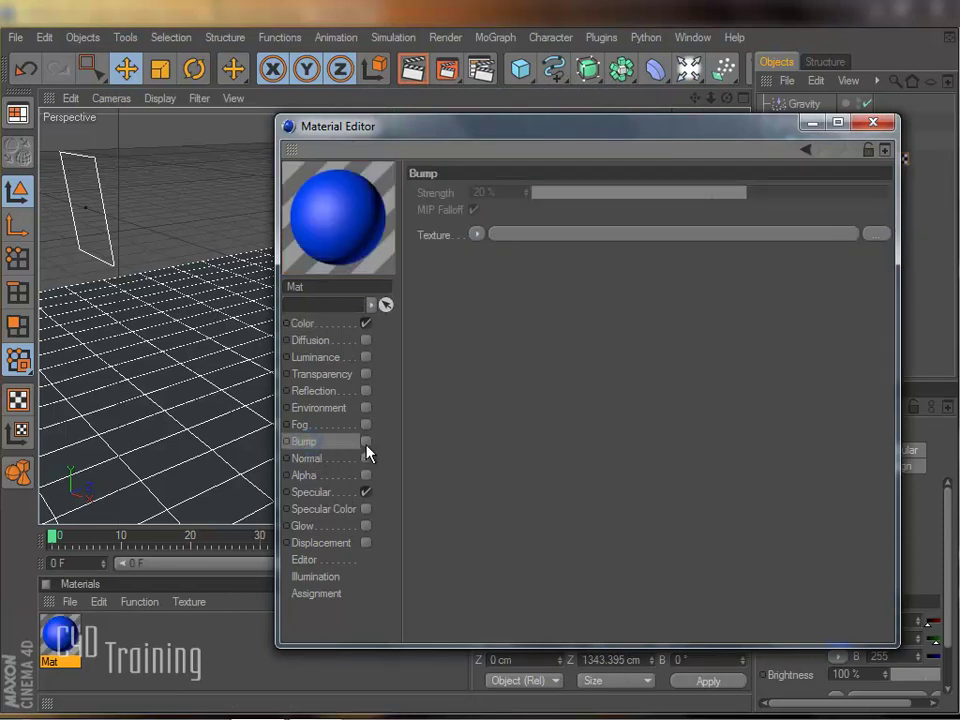
{"action": "left_click", "coordinate": [366, 442]}
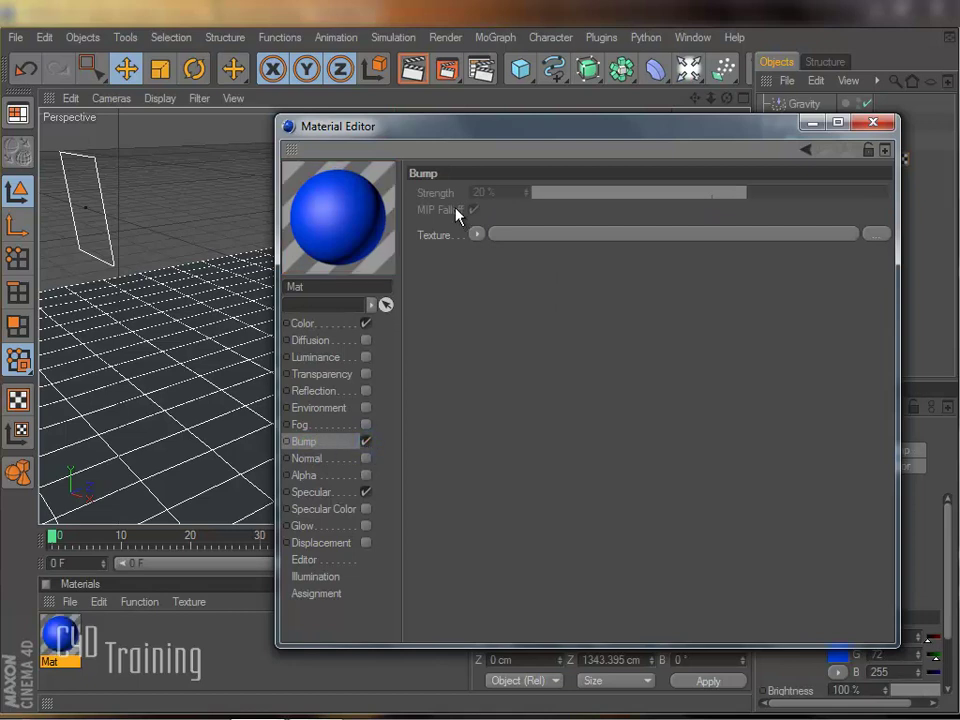
{"action": "left_click", "coordinate": [477, 234]}
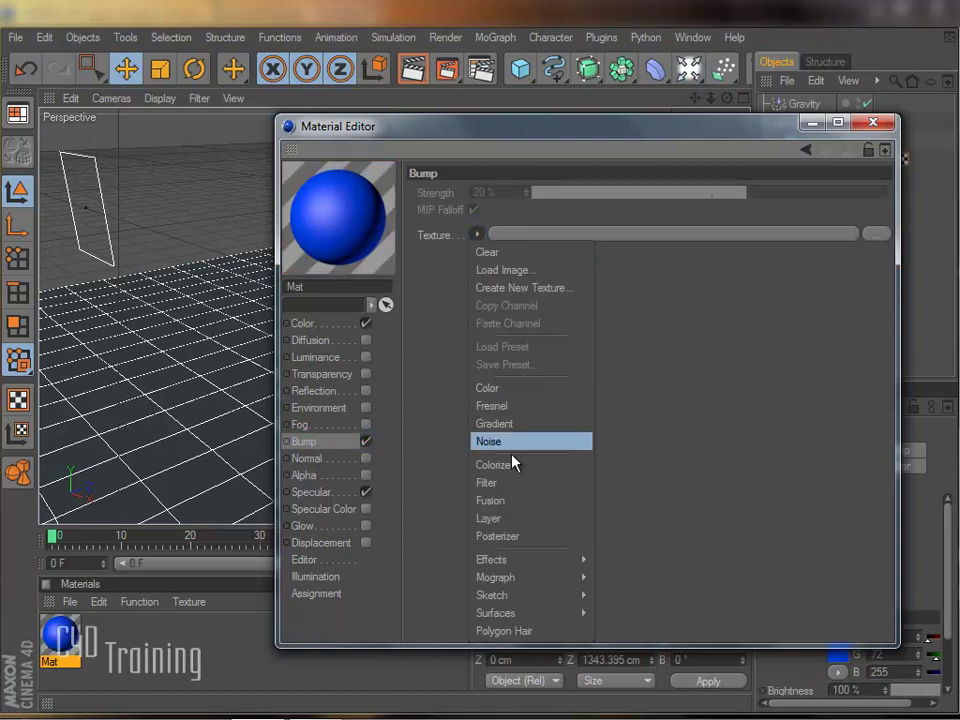
{"action": "mouse_move", "coordinate": [535, 559]}
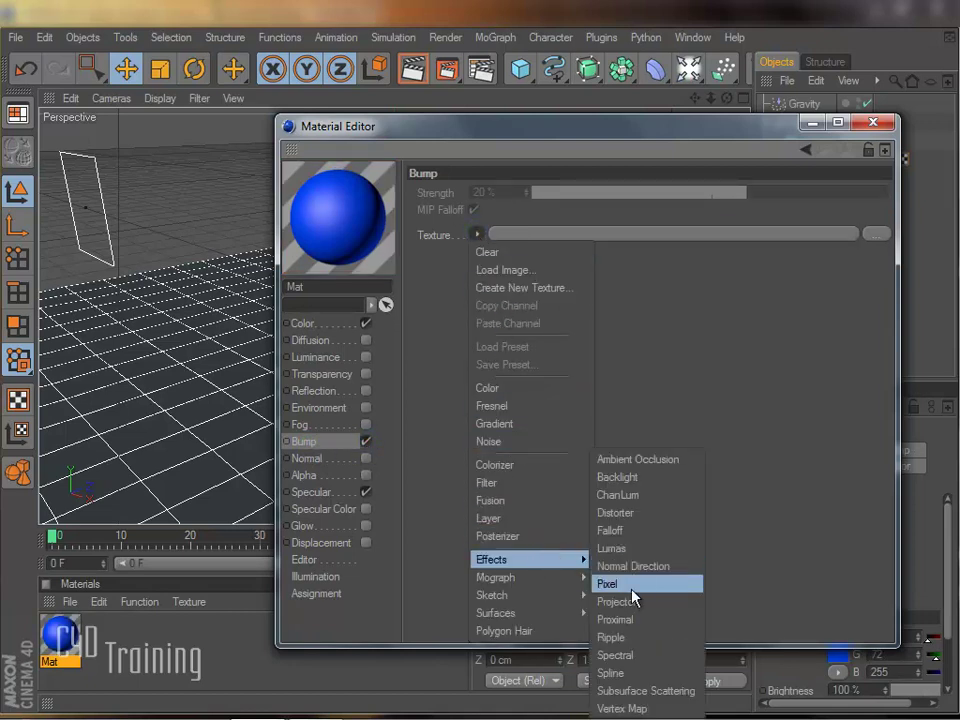
{"action": "left_click", "coordinate": [640, 637]}
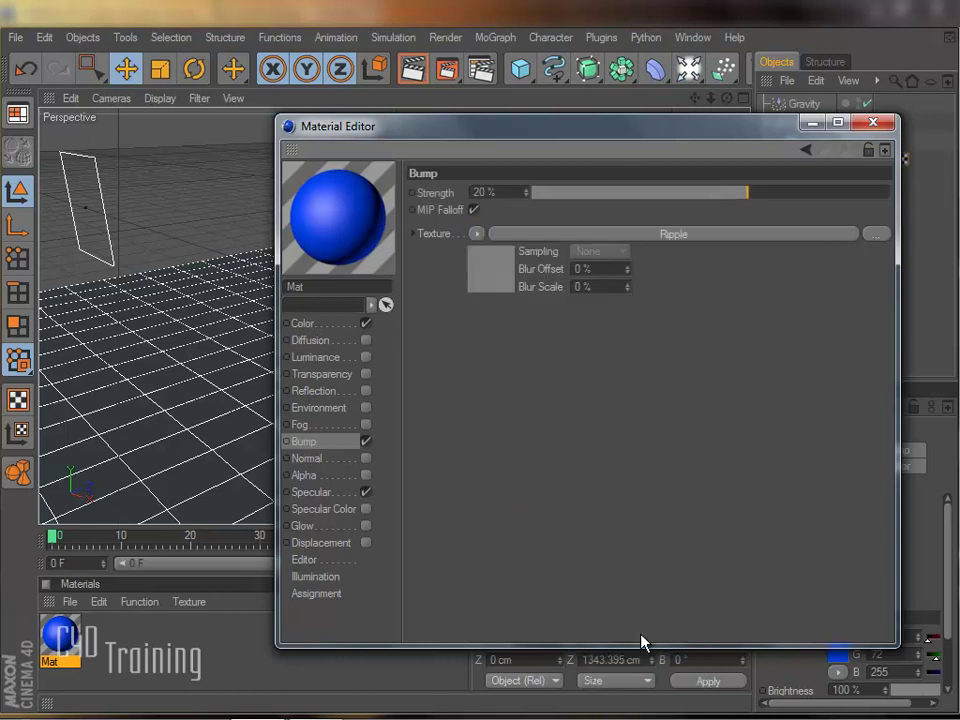
{"action": "left_click", "coordinate": [490, 272]}
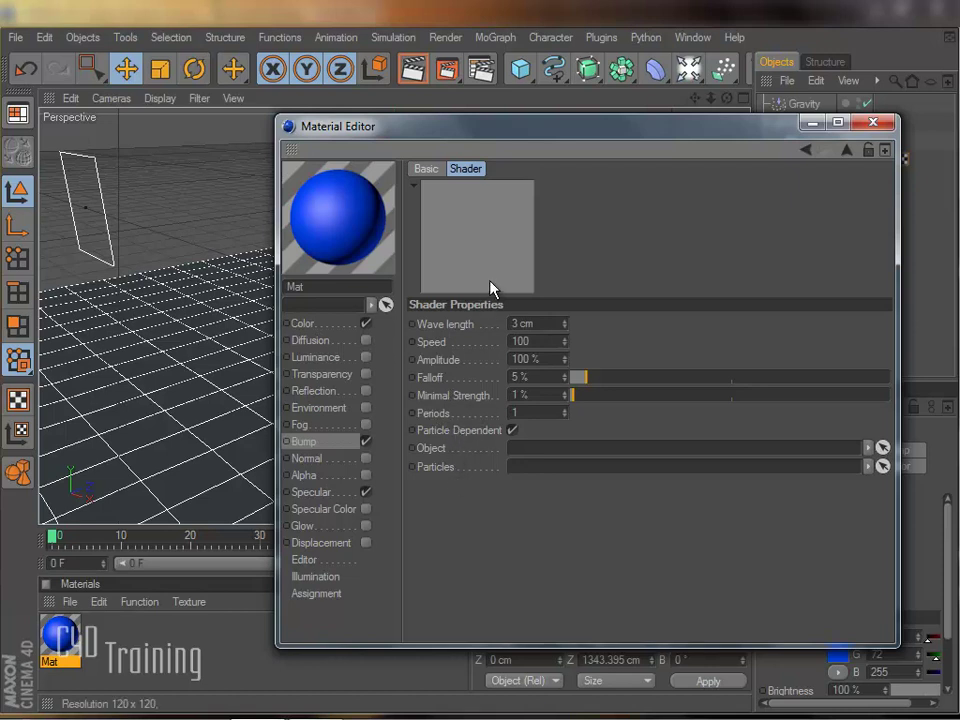
Step: Set the Ripple shader's wave length to 11 cm and periods to 7
{"action": "left_click", "coordinate": [564, 320]}
{"action": "left_click", "coordinate": [564, 320]}
{"action": "left_click", "coordinate": [564, 320]}
{"action": "left_click", "coordinate": [564, 320]}
{"action": "left_click", "coordinate": [564, 320]}
{"action": "left_click", "coordinate": [564, 320]}
{"action": "left_click", "coordinate": [564, 320]}
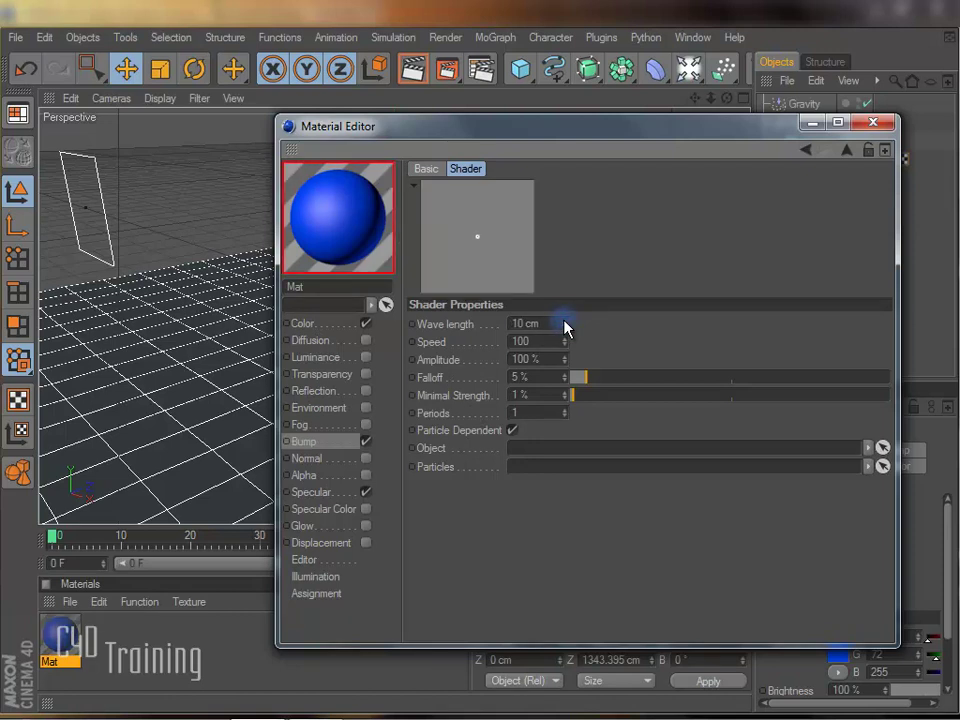
{"action": "left_click", "coordinate": [564, 320]}
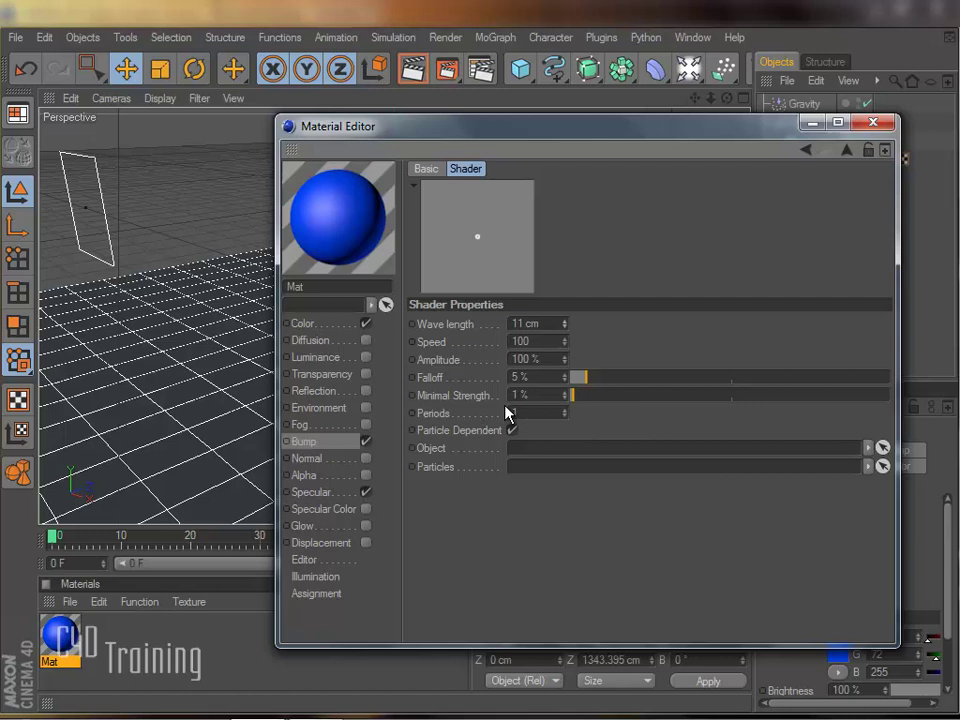
{"action": "left_click", "coordinate": [563, 411]}
{"action": "left_click", "coordinate": [563, 411]}
{"action": "left_click", "coordinate": [563, 410]}
{"action": "left_click", "coordinate": [563, 410]}
Step: Link Plane as the Ripple's object and Emitter as its particle source, then close the editor
{"action": "left_click_drag", "start_coordinate": [678, 124], "coordinate": [493, 60]}
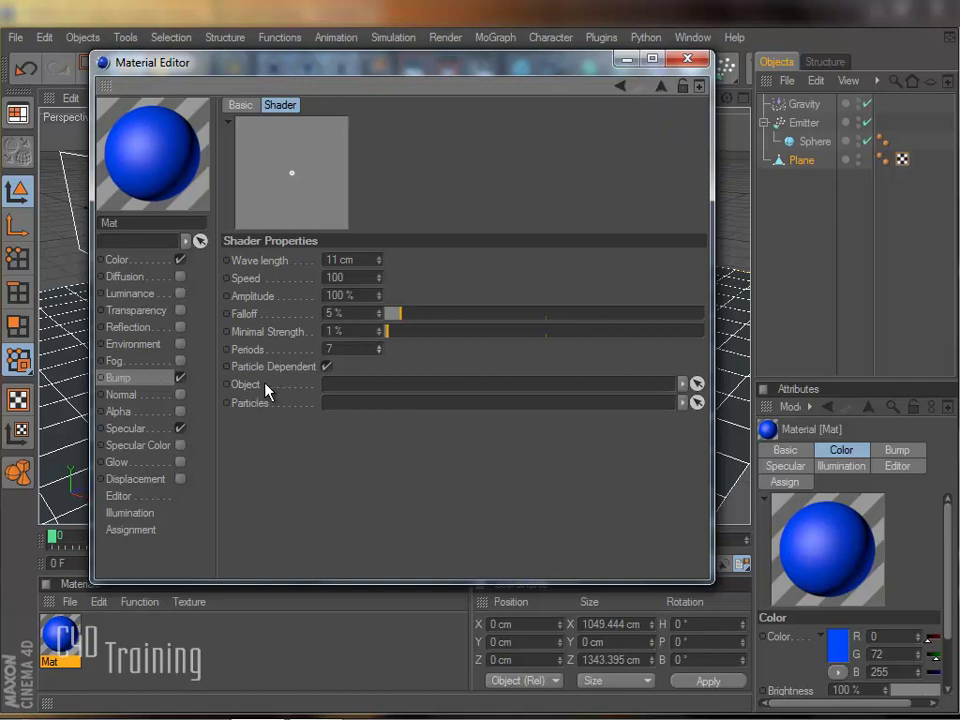
{"action": "left_click_drag", "start_coordinate": [803, 162], "coordinate": [439, 387]}
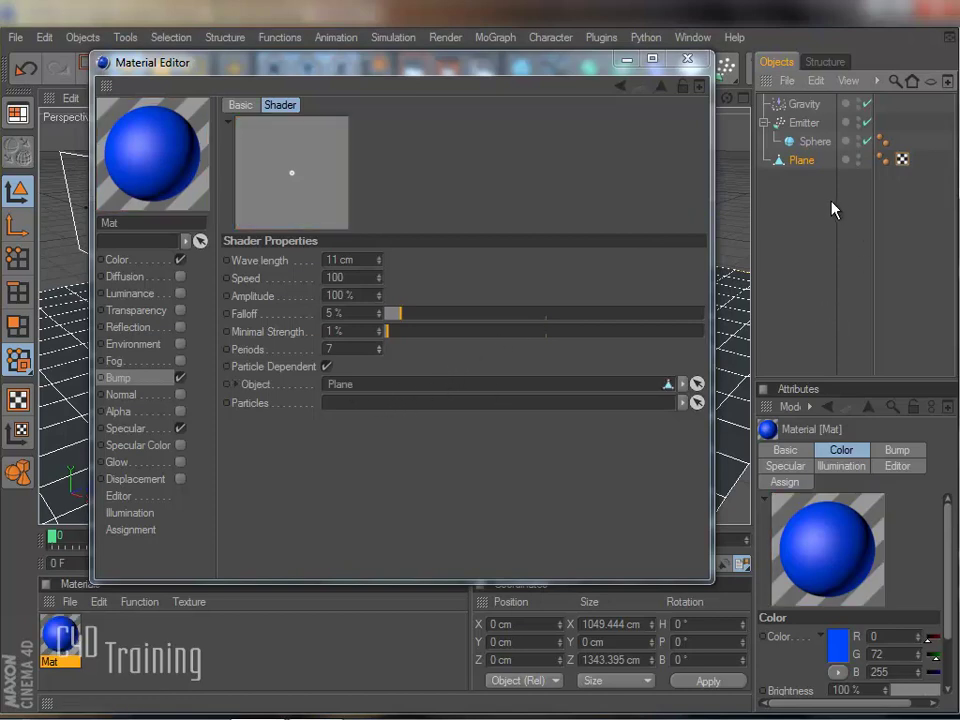
{"action": "left_click_drag", "start_coordinate": [803, 122], "coordinate": [248, 405]}
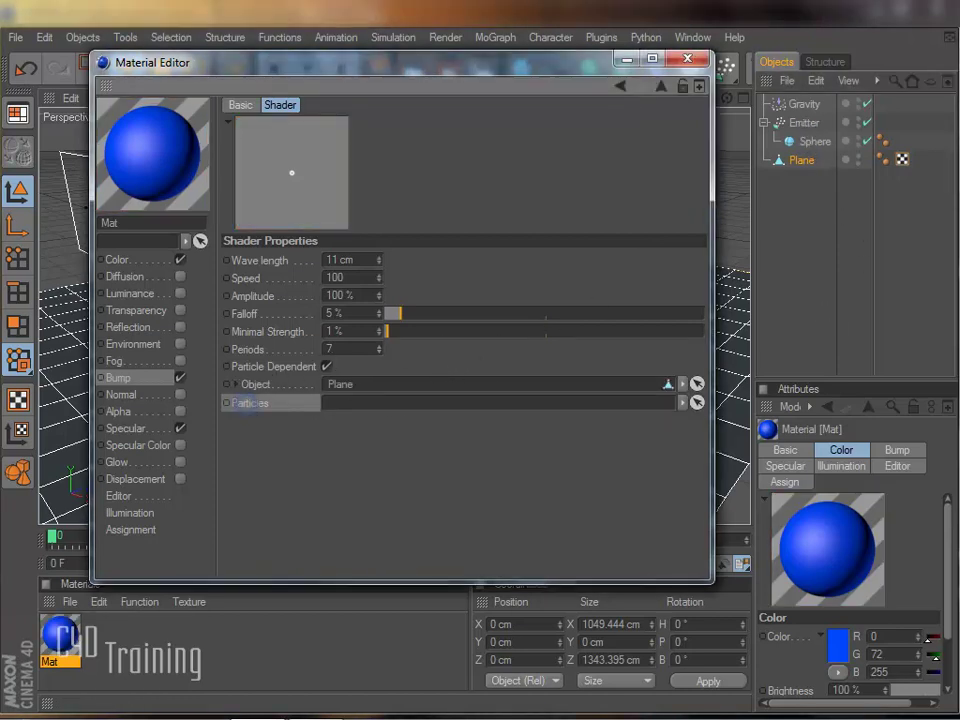
{"action": "left_click_drag", "start_coordinate": [803, 122], "coordinate": [405, 408]}
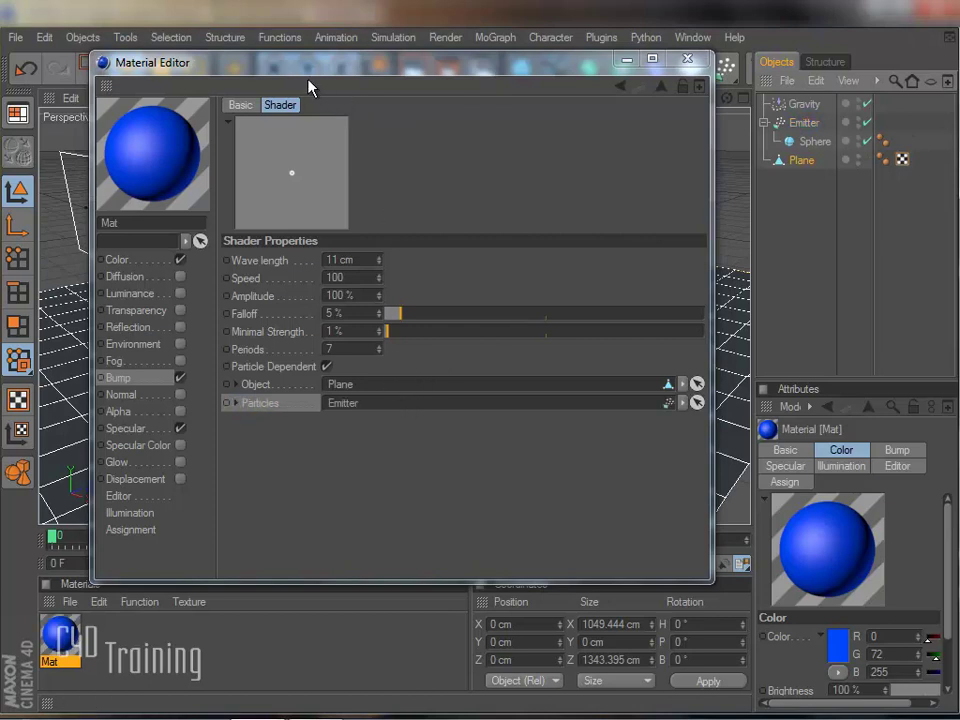
{"action": "left_click", "coordinate": [688, 64]}
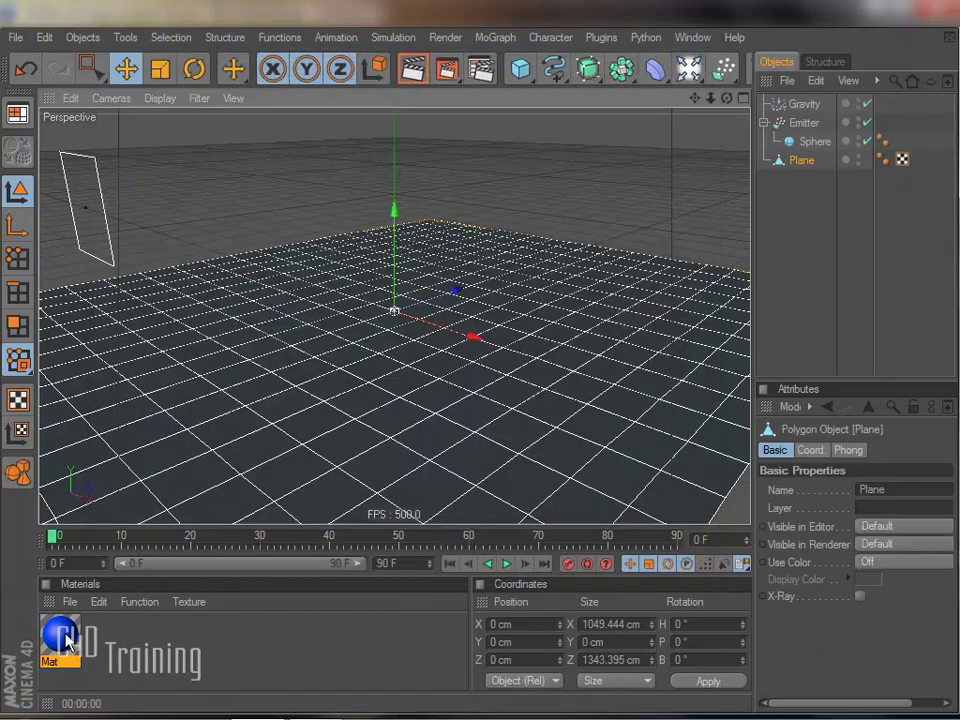
Step: Apply Mat to the Plane, play to around frame 55, and render the active view
{"action": "left_click_drag", "start_coordinate": [70, 640], "coordinate": [806, 168]}
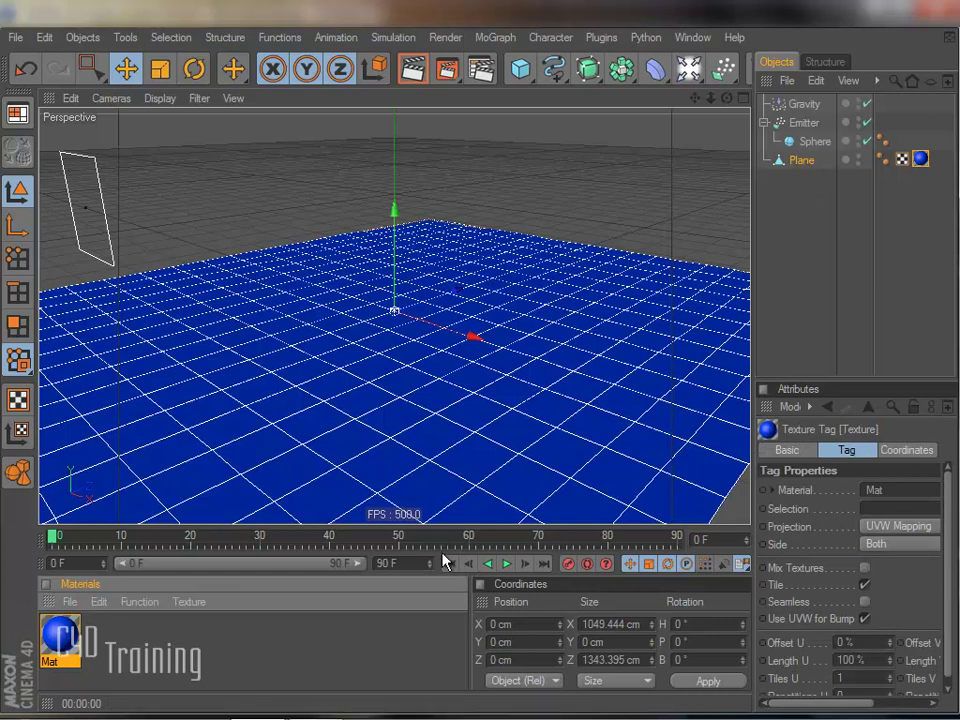
{"action": "left_click", "coordinate": [506, 564]}
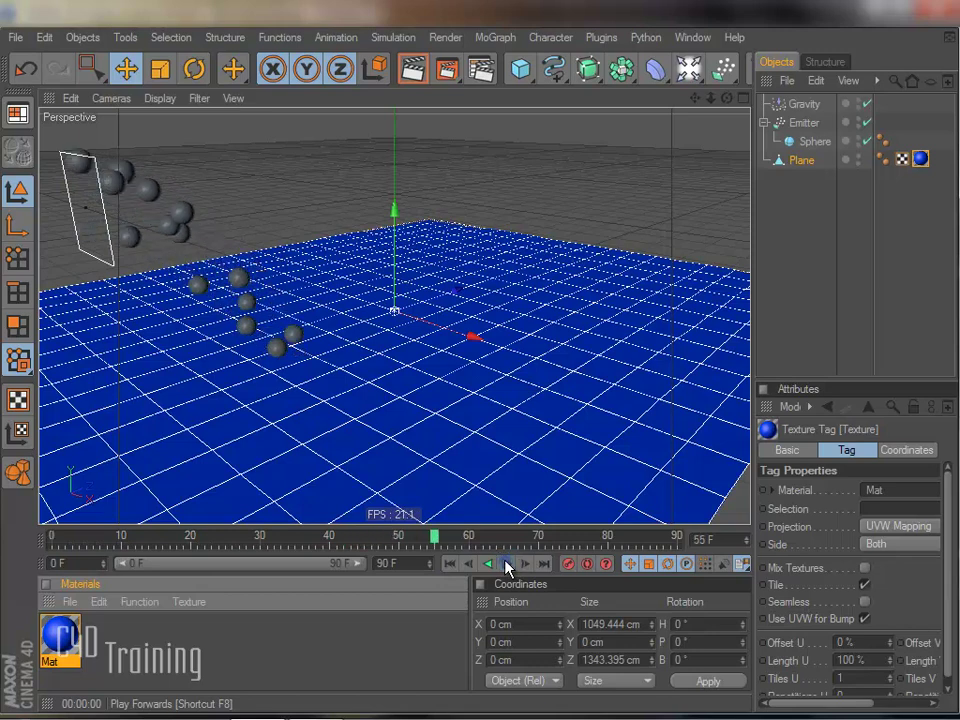
{"action": "left_click", "coordinate": [506, 564]}
{"action": "left_click", "coordinate": [413, 70]}
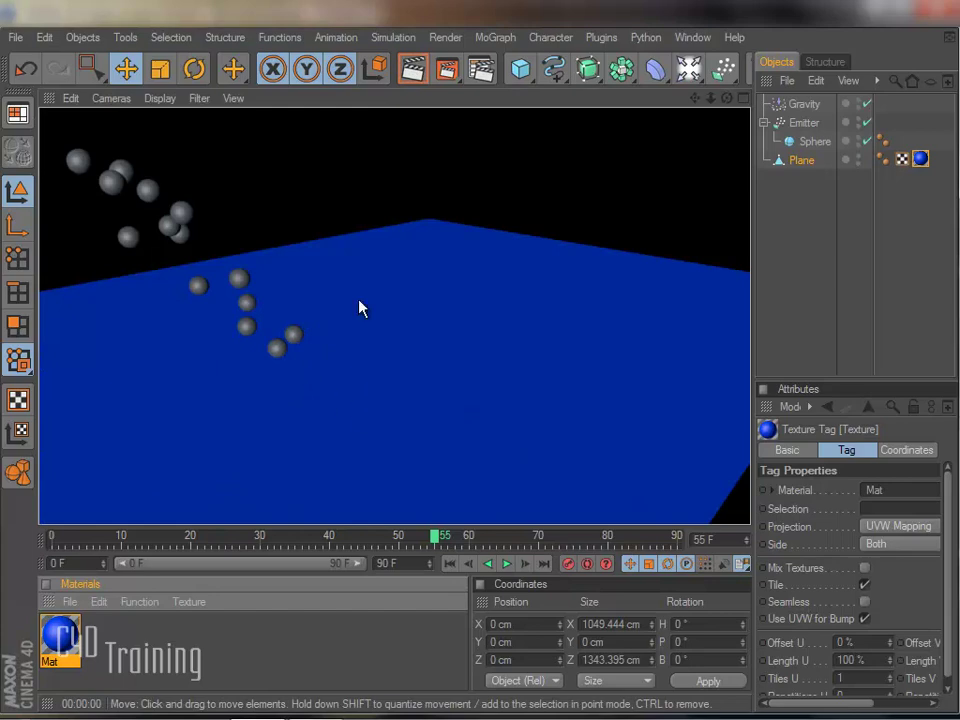
Step: Rewind to the start and set the render output size to the NTSC D1 Widescreen Square Pixel preset
{"action": "left_click", "coordinate": [450, 563]}
{"action": "left_click", "coordinate": [480, 69]}
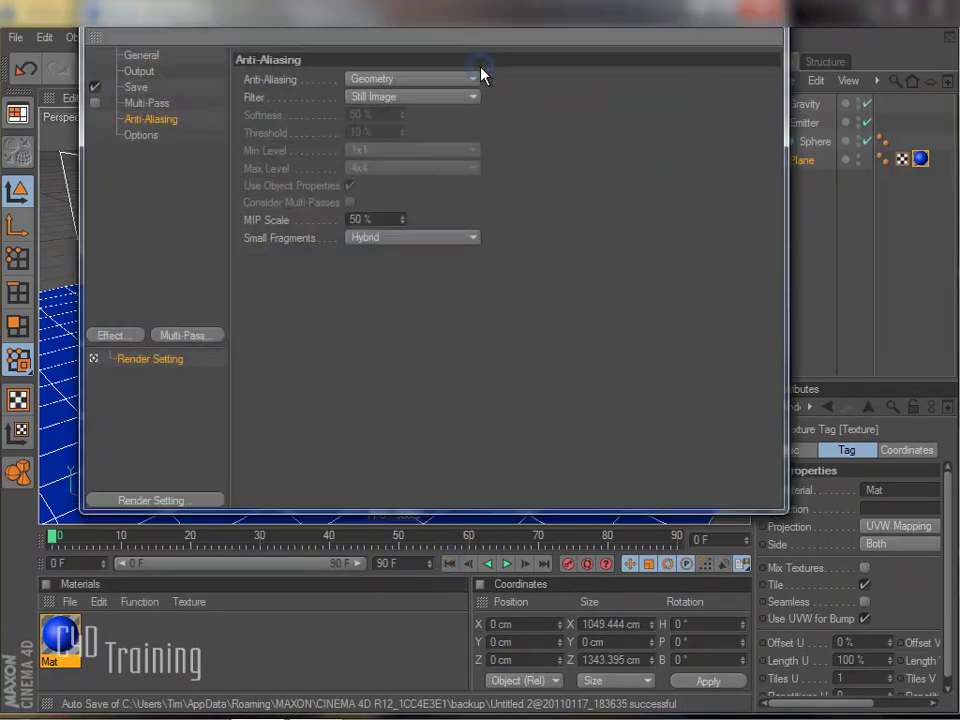
{"action": "left_click", "coordinate": [137, 56]}
{"action": "left_click", "coordinate": [137, 72]}
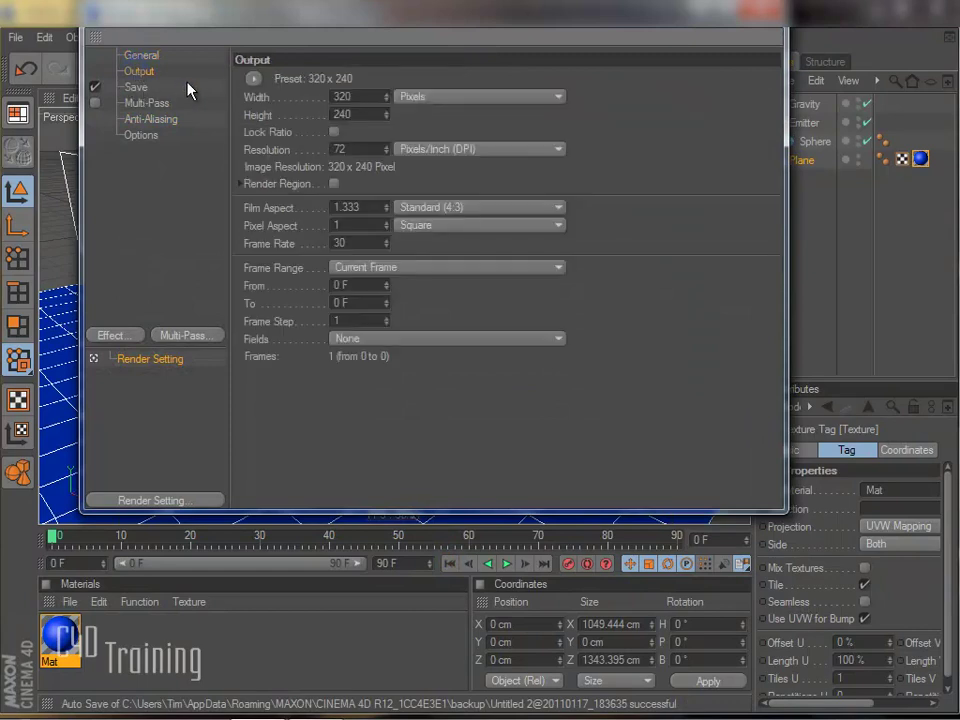
{"action": "left_click", "coordinate": [254, 78]}
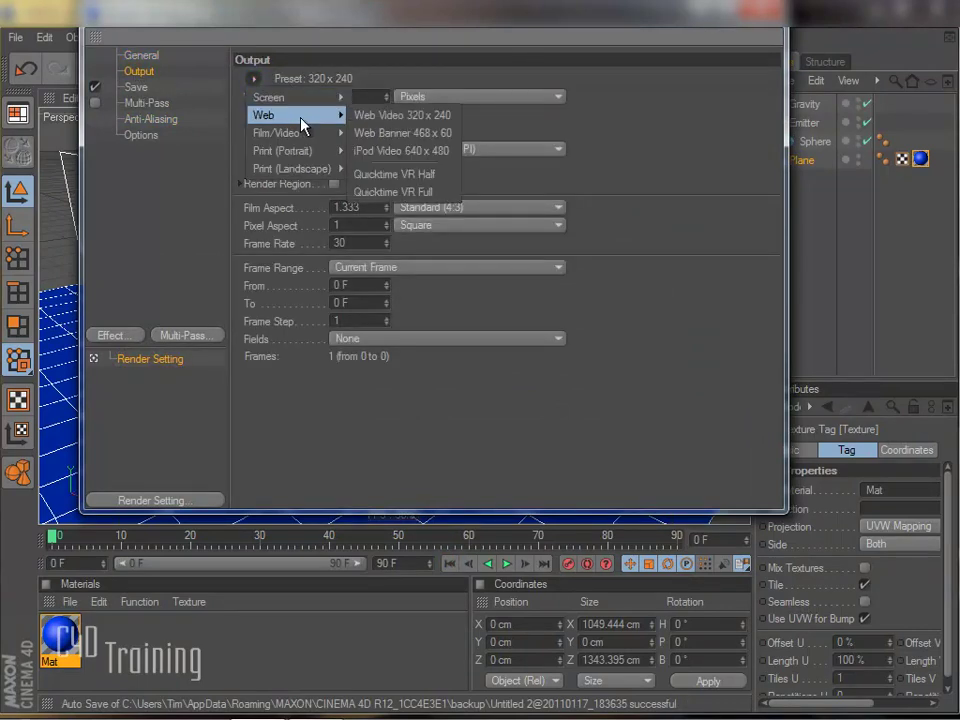
{"action": "mouse_move", "coordinate": [290, 133]}
{"action": "left_click", "coordinate": [492, 241]}
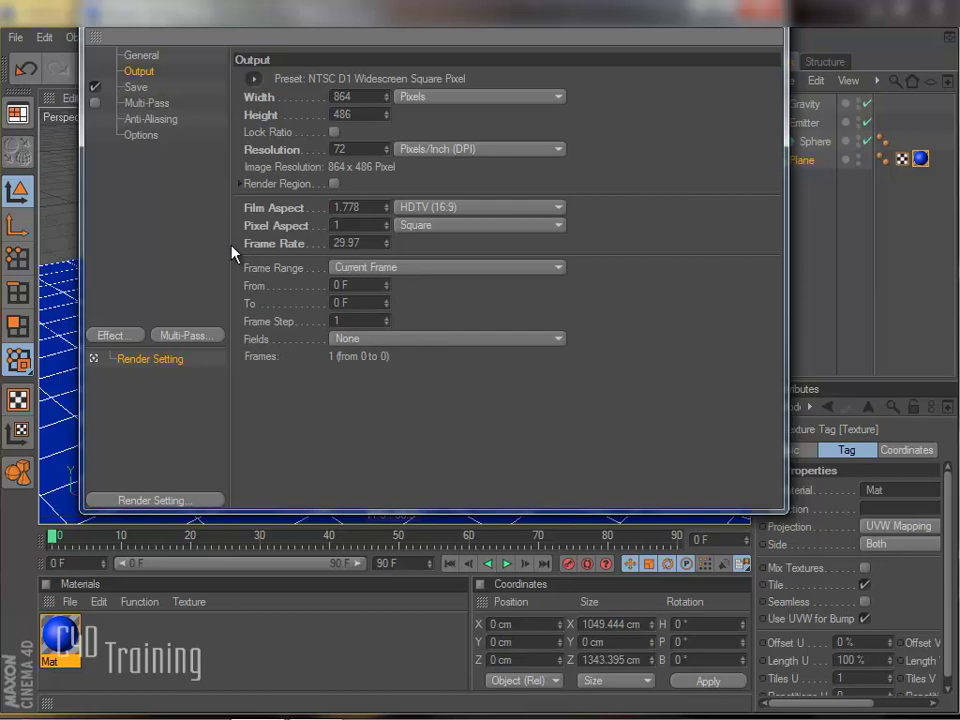
Step: Save renders as a QuickTime Movie named ripples in the rippleShader folder
{"action": "left_click", "coordinate": [133, 88]}
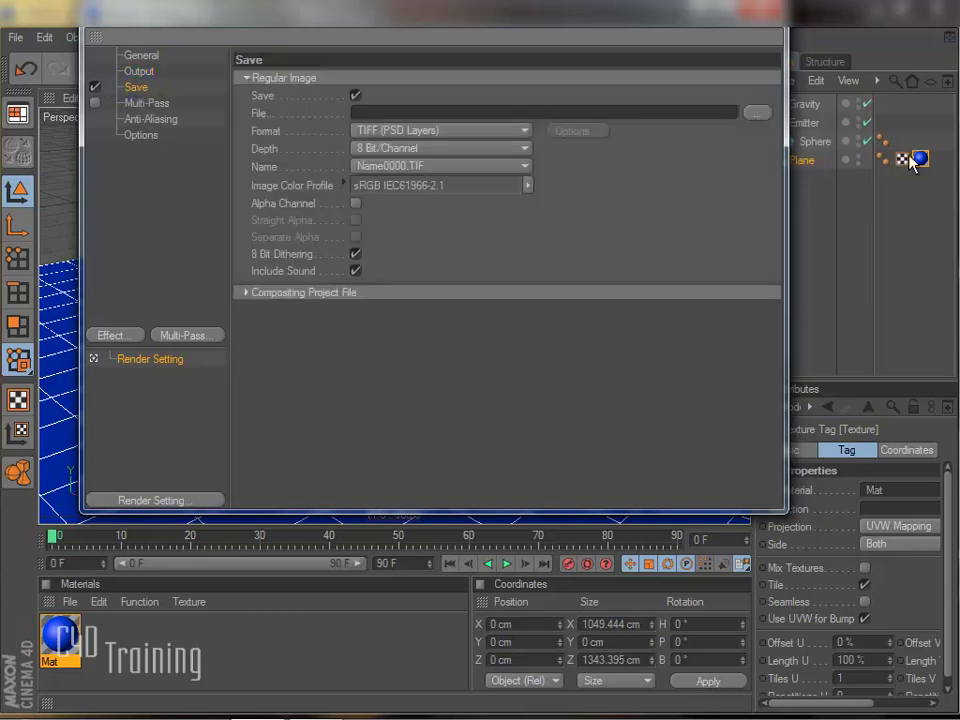
{"action": "left_click", "coordinate": [756, 112]}
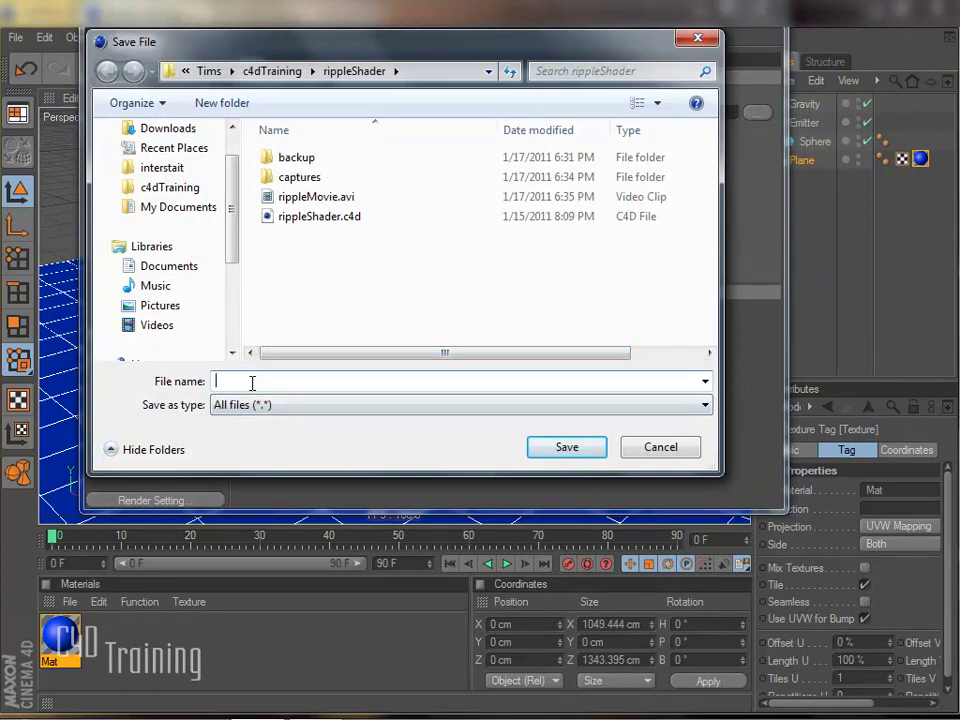
{"action": "type", "text": "ripples"}
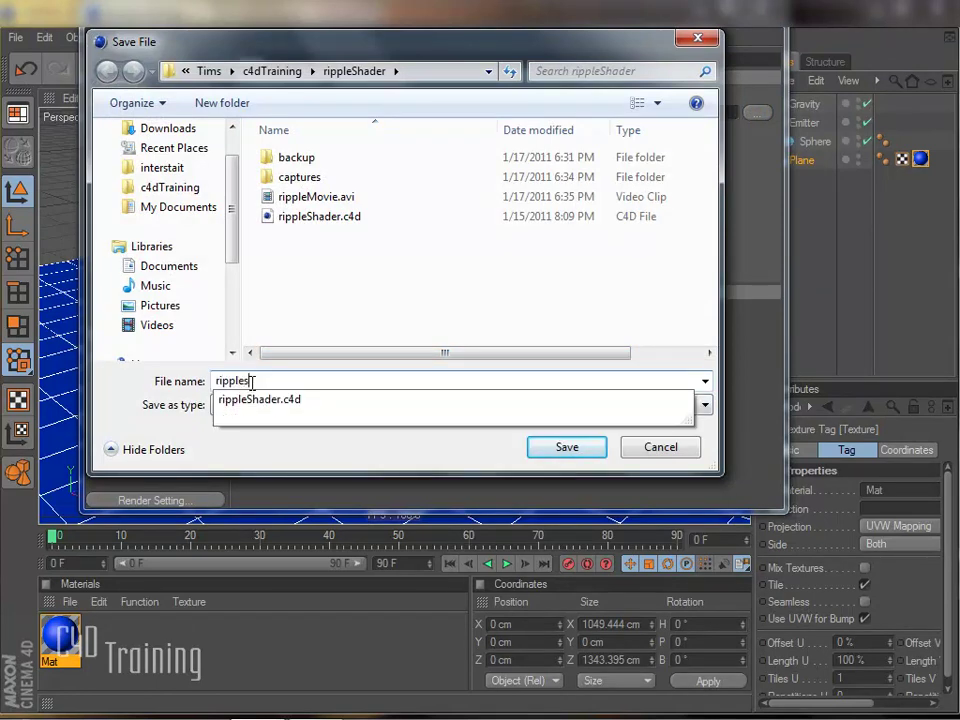
{"action": "left_click", "coordinate": [548, 446]}
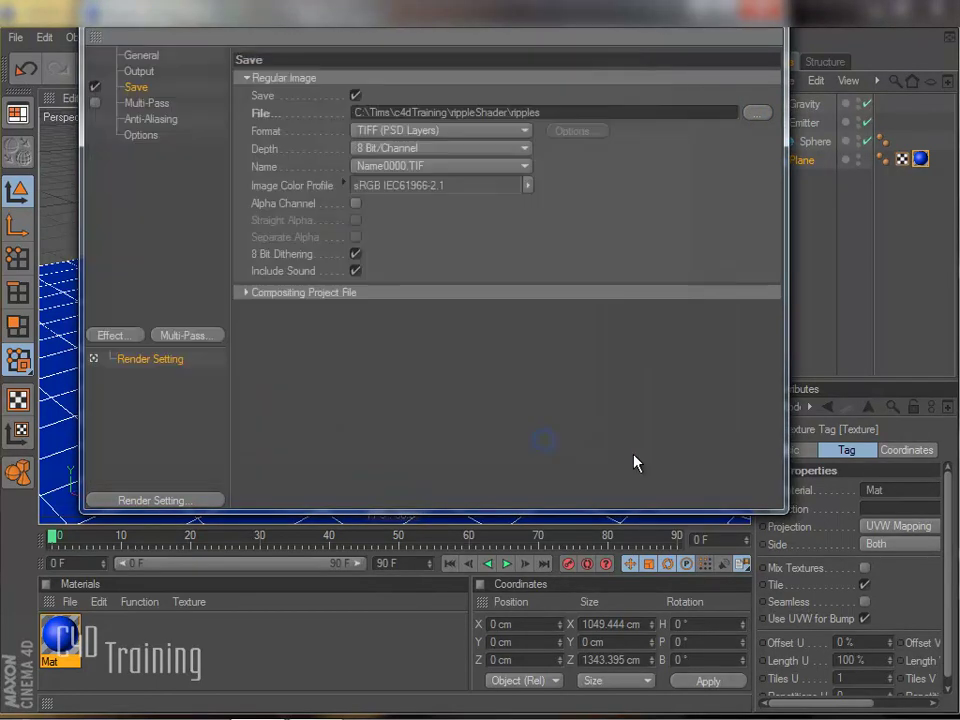
{"action": "left_click", "coordinate": [443, 131]}
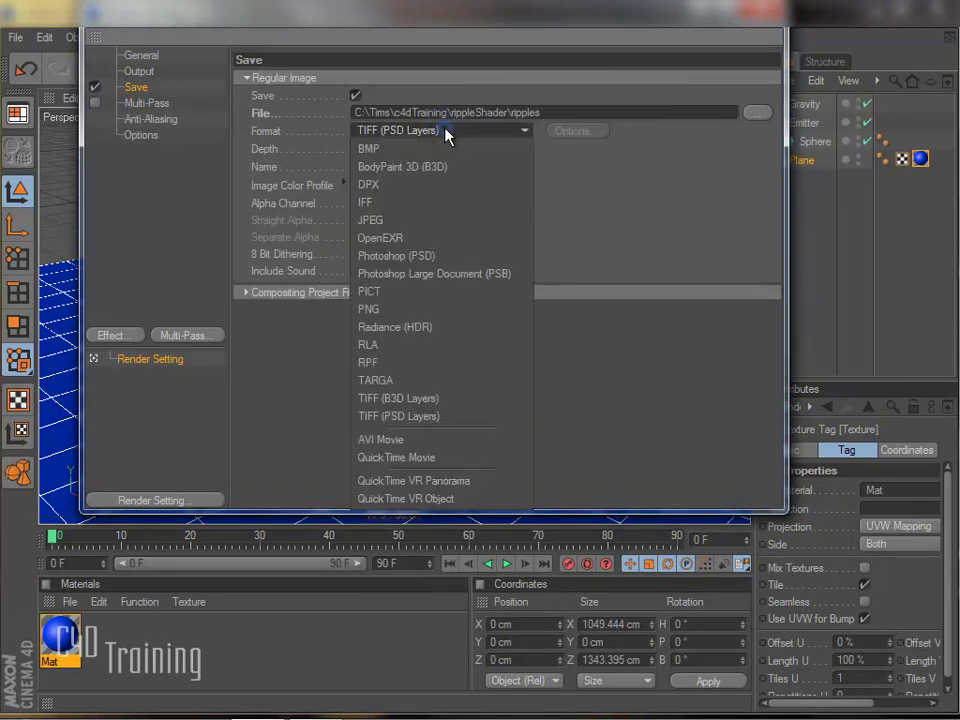
{"action": "left_click", "coordinate": [429, 458]}
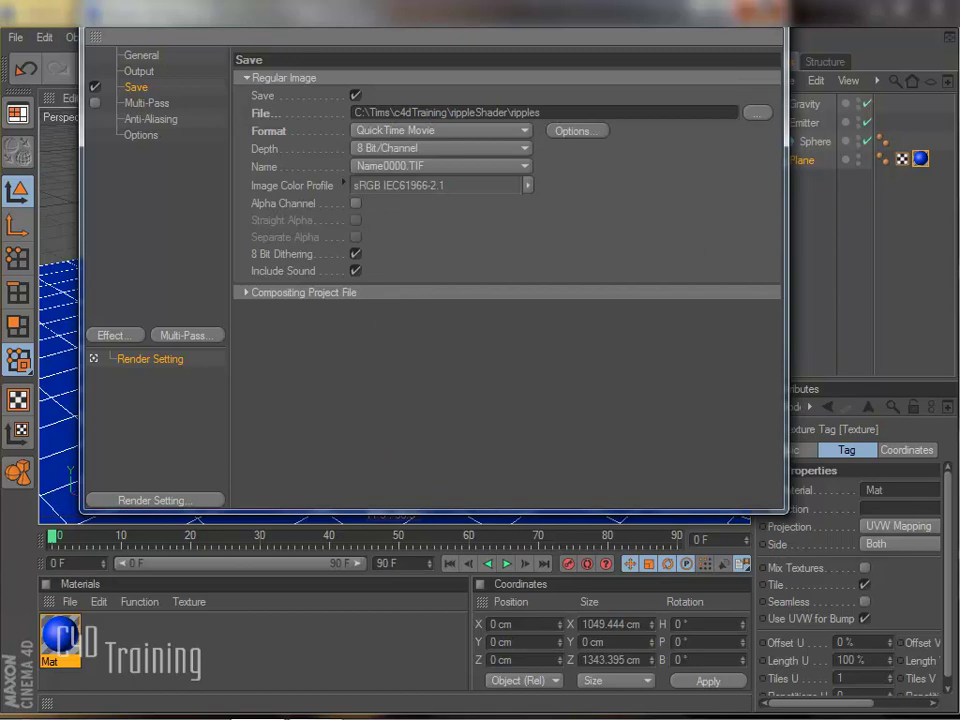
{"action": "left_click", "coordinate": [770, 14]}
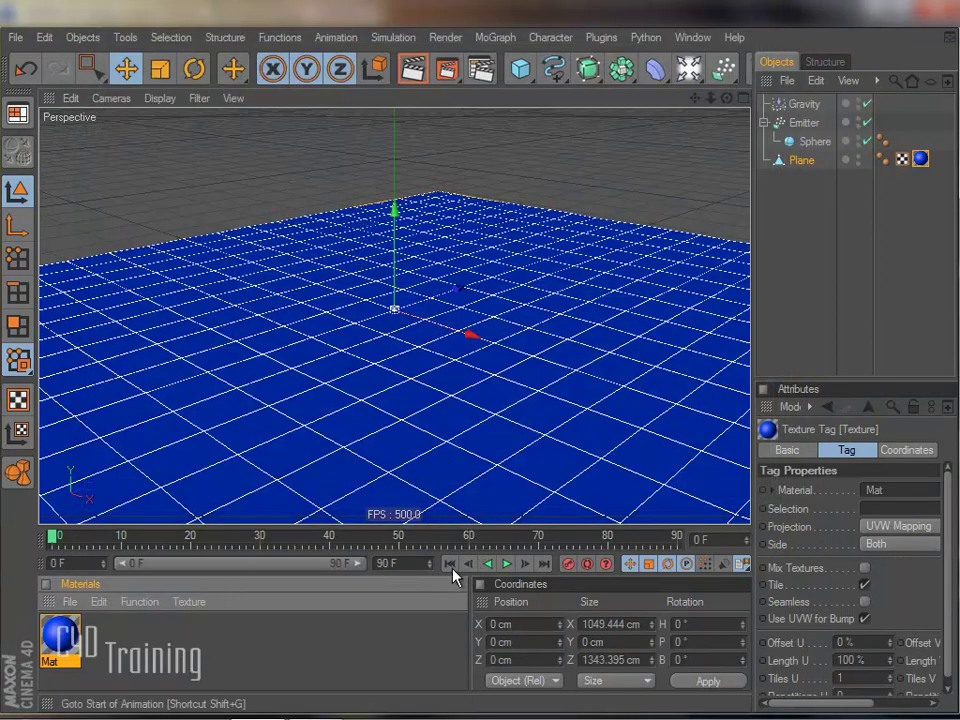
Step: Preview the falling spheres, then render the animation to the Picture Viewer as ripples.mov
{"action": "left_click", "coordinate": [506, 564]}
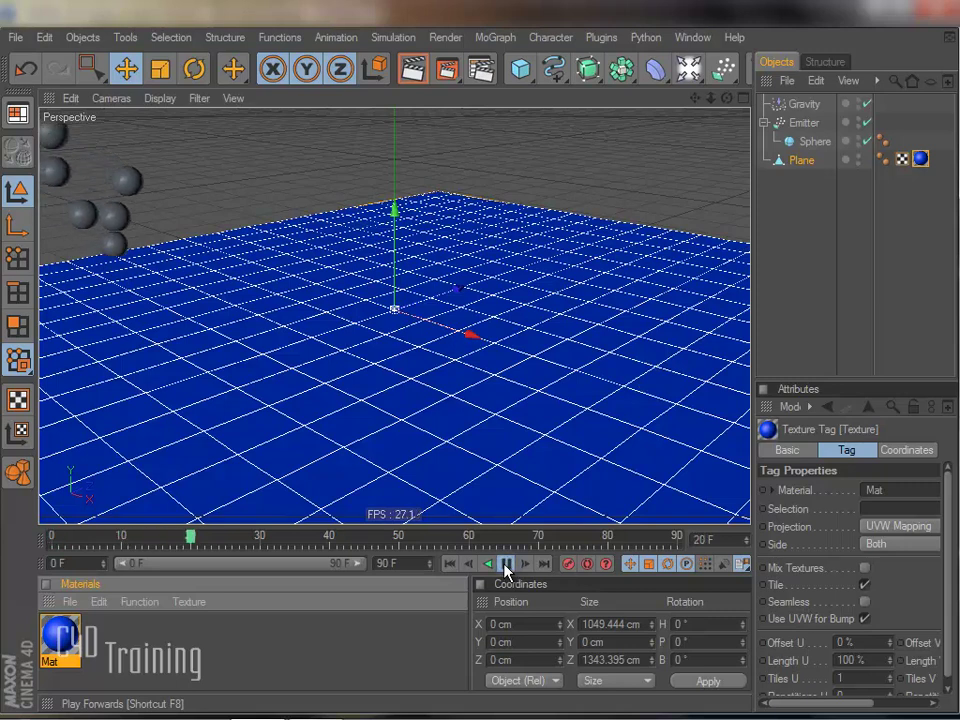
{"action": "left_click", "coordinate": [506, 564]}
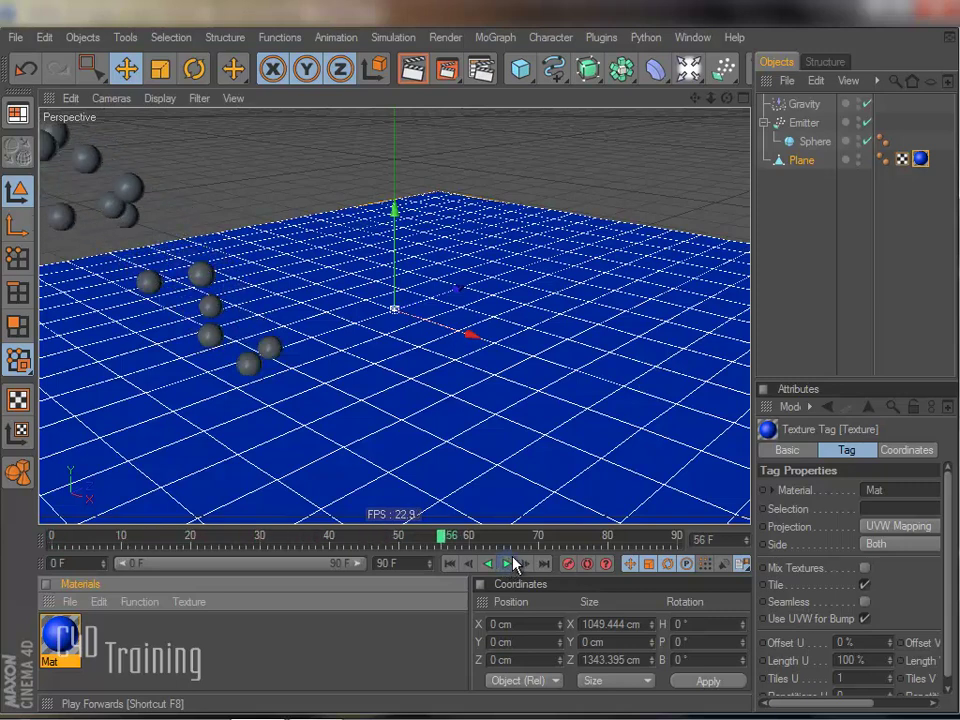
{"action": "left_click_drag", "start_coordinate": [447, 68], "coordinate": [589, 158]}
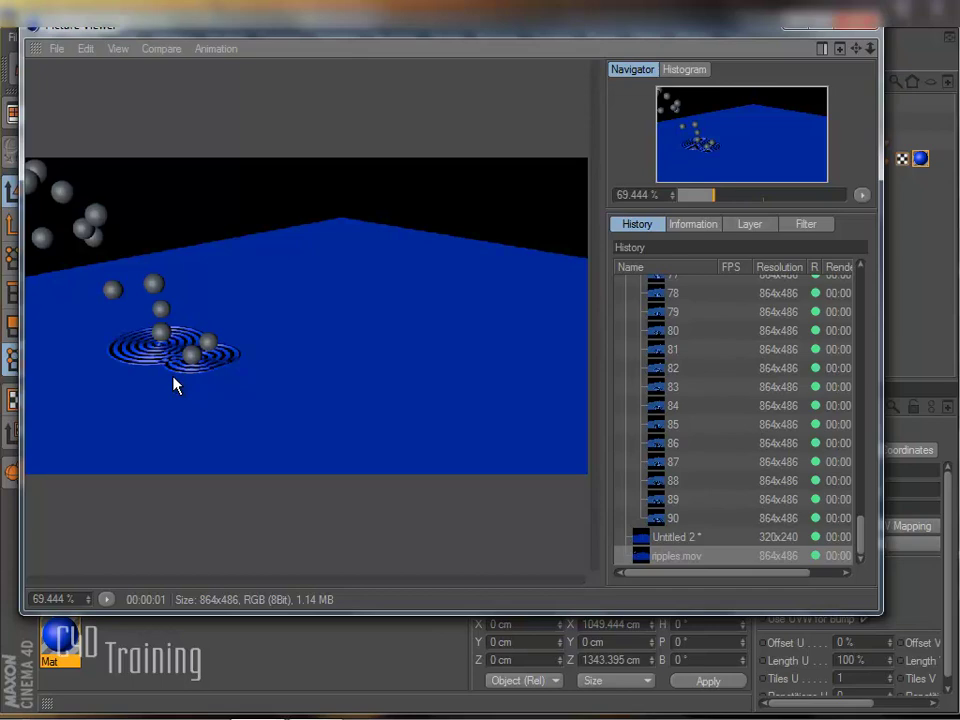
Step: Close the Picture Viewer and select Plane, Emitter, Sphere and Gravity in turn to inspect them
{"action": "left_click", "coordinate": [858, 30]}
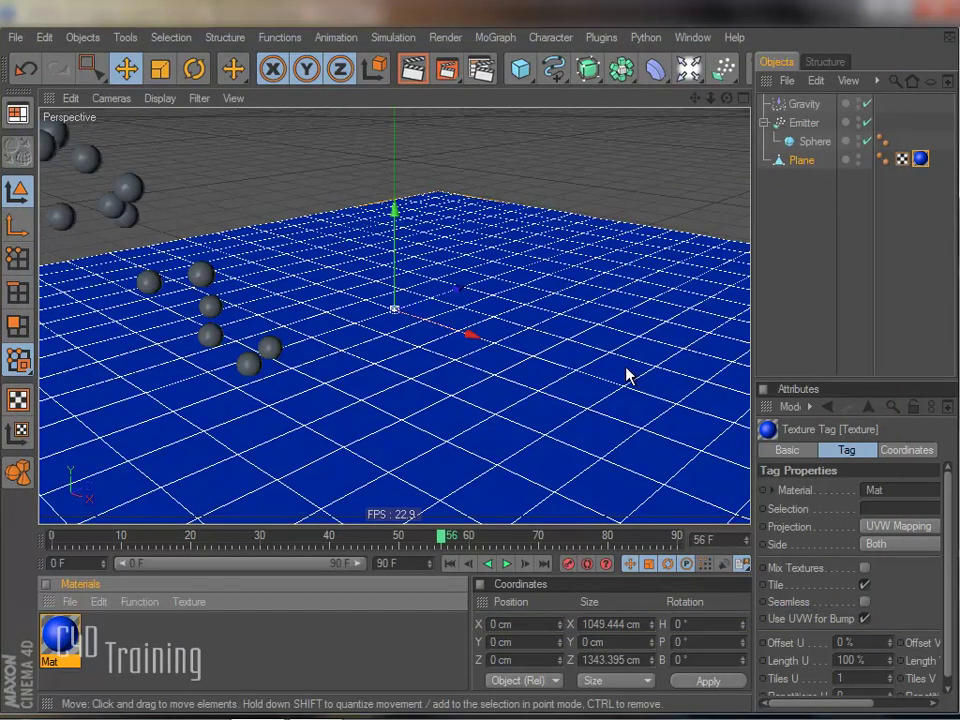
{"action": "left_click", "coordinate": [812, 214]}
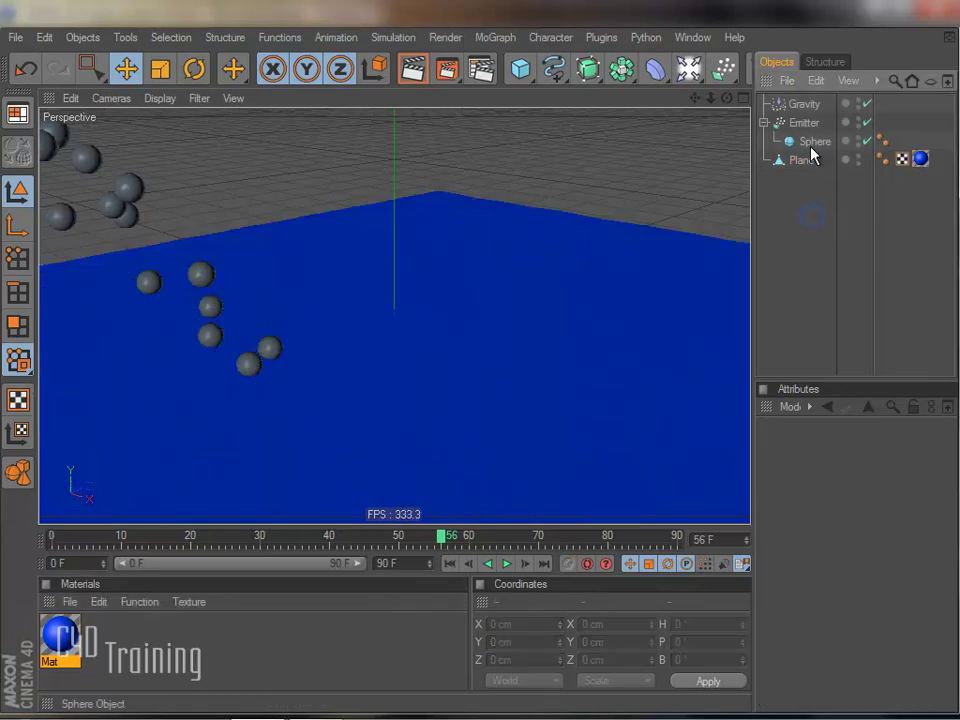
{"action": "left_click", "coordinate": [802, 162]}
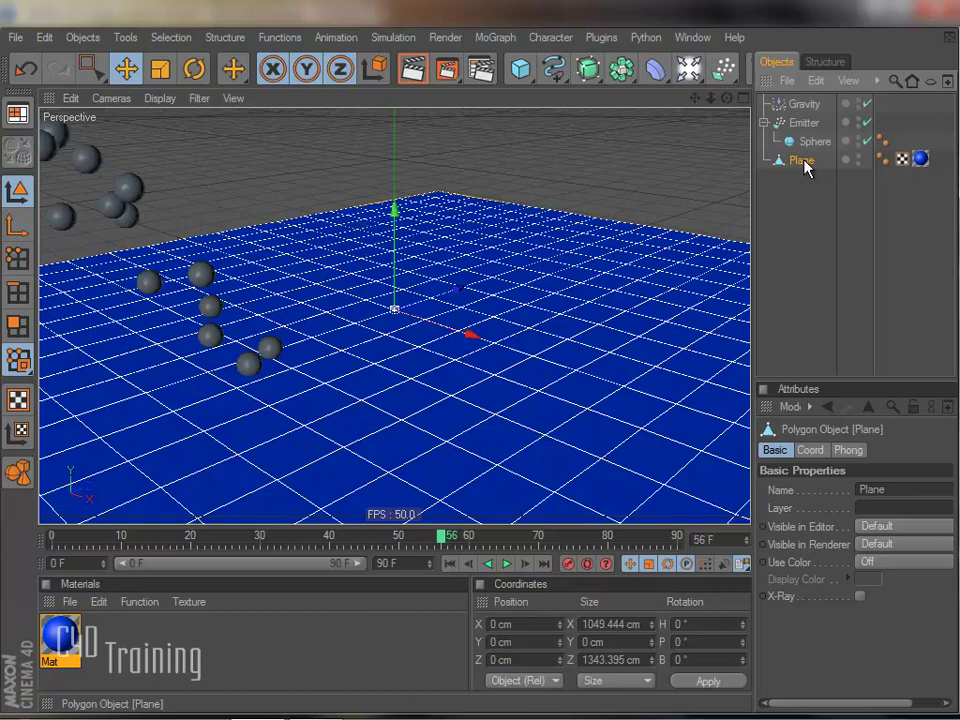
{"action": "left_click", "coordinate": [805, 123]}
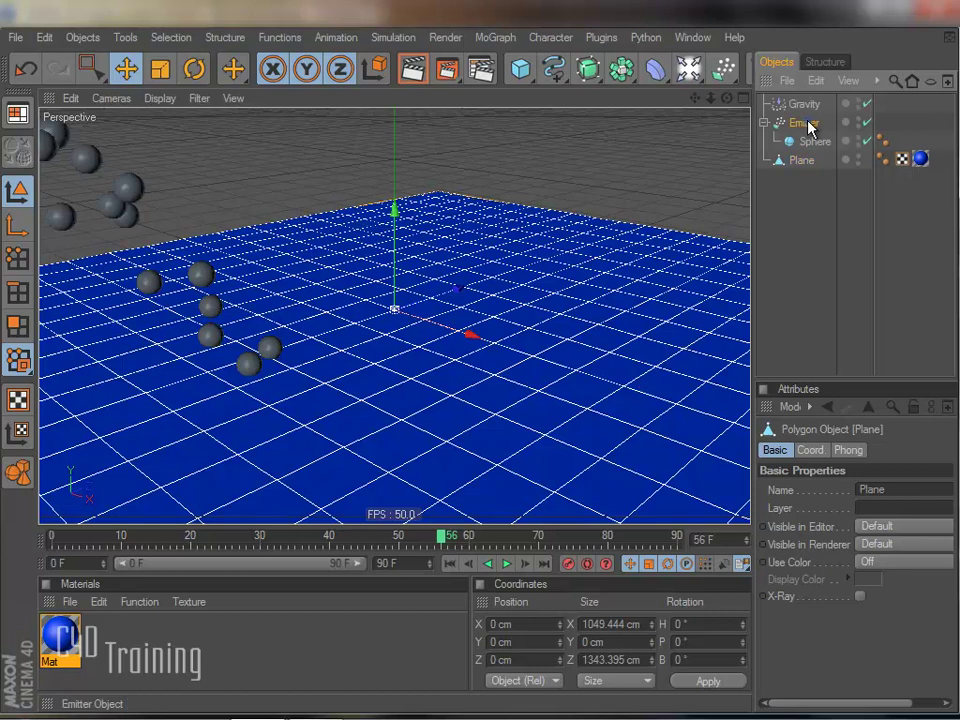
{"action": "left_click", "coordinate": [814, 143]}
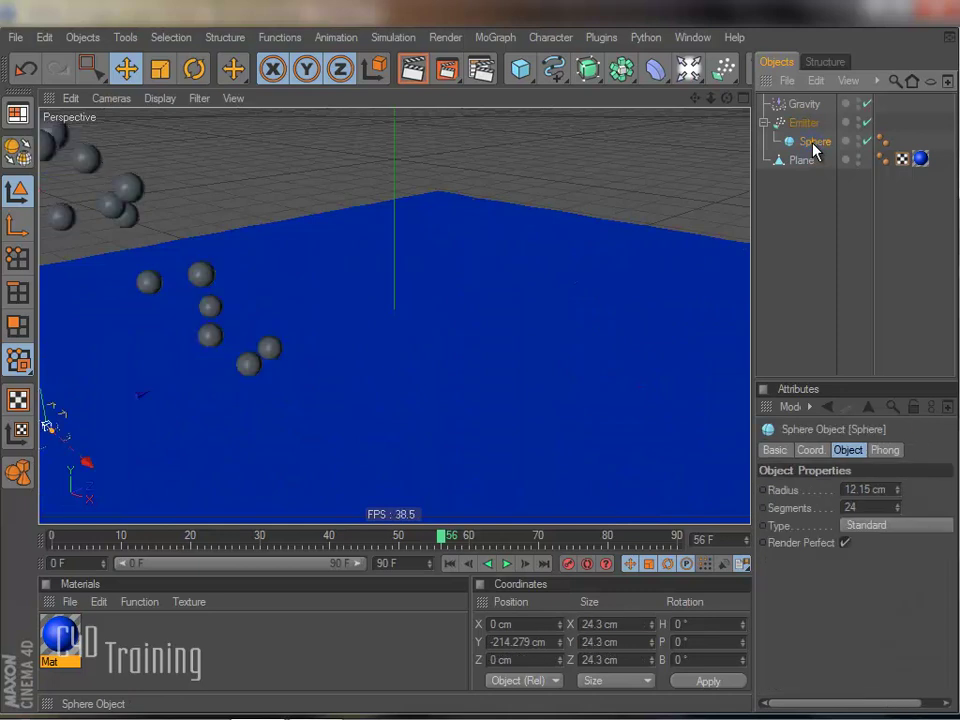
{"action": "left_click", "coordinate": [800, 104]}
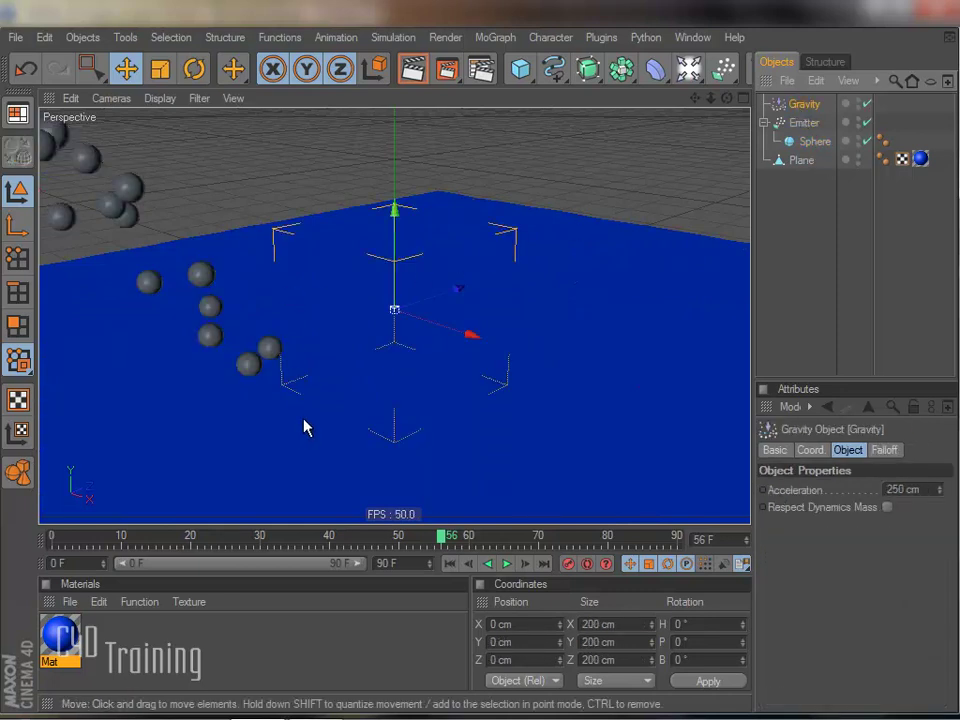
Step: Change Mat's Ripple bump shader to a 3 cm wave length and 2 periods instead of 7
{"action": "double_click", "coordinate": [60, 637]}
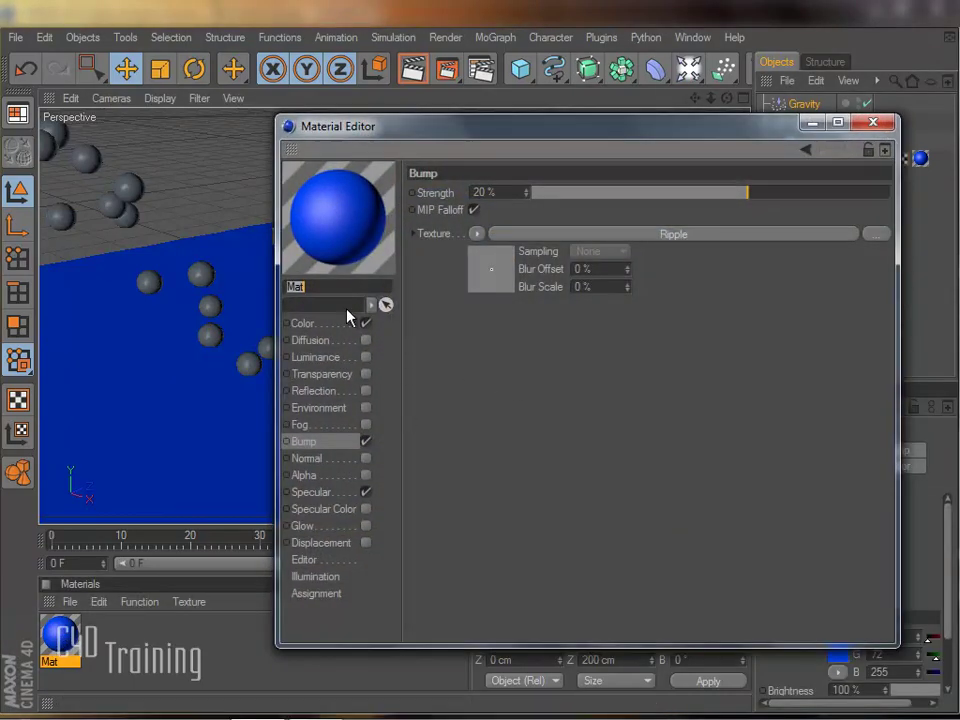
{"action": "left_click", "coordinate": [302, 323]}
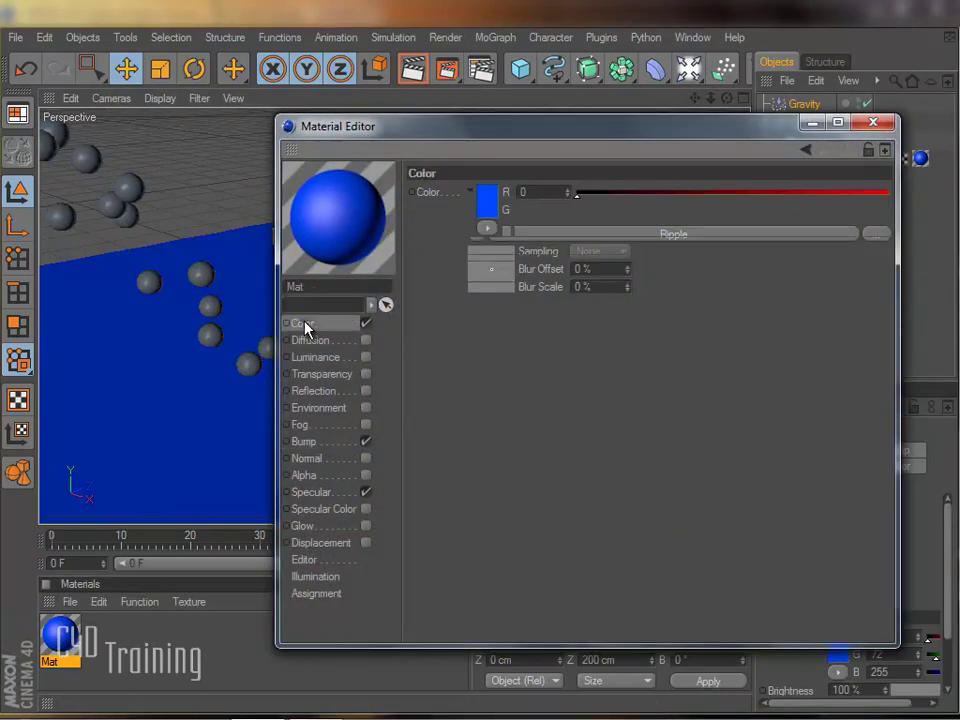
{"action": "left_click", "coordinate": [310, 442]}
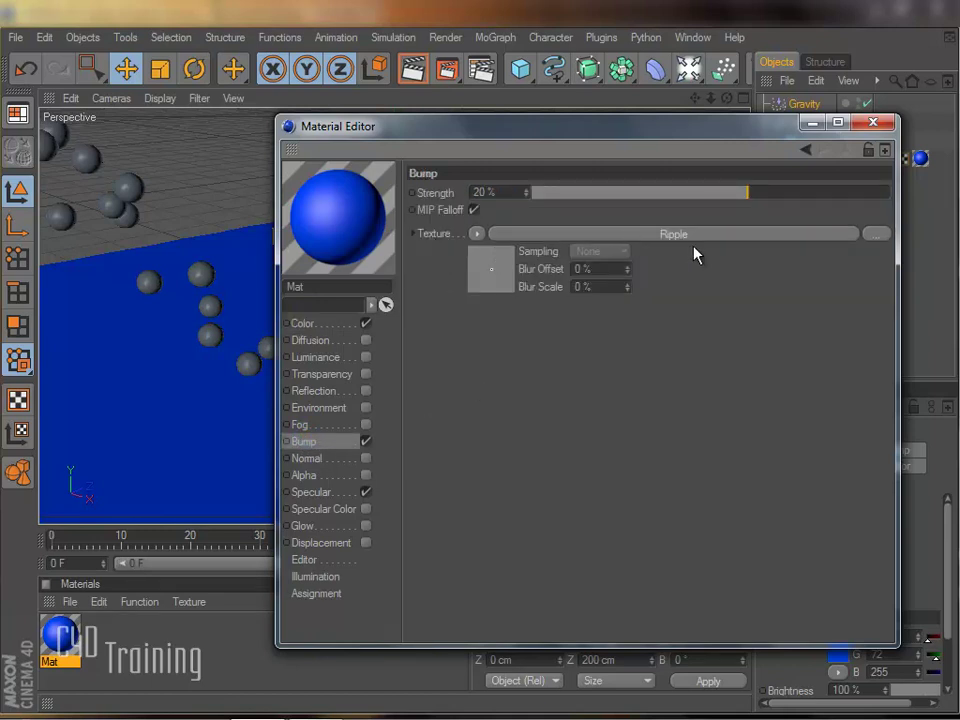
{"action": "left_click", "coordinate": [494, 269]}
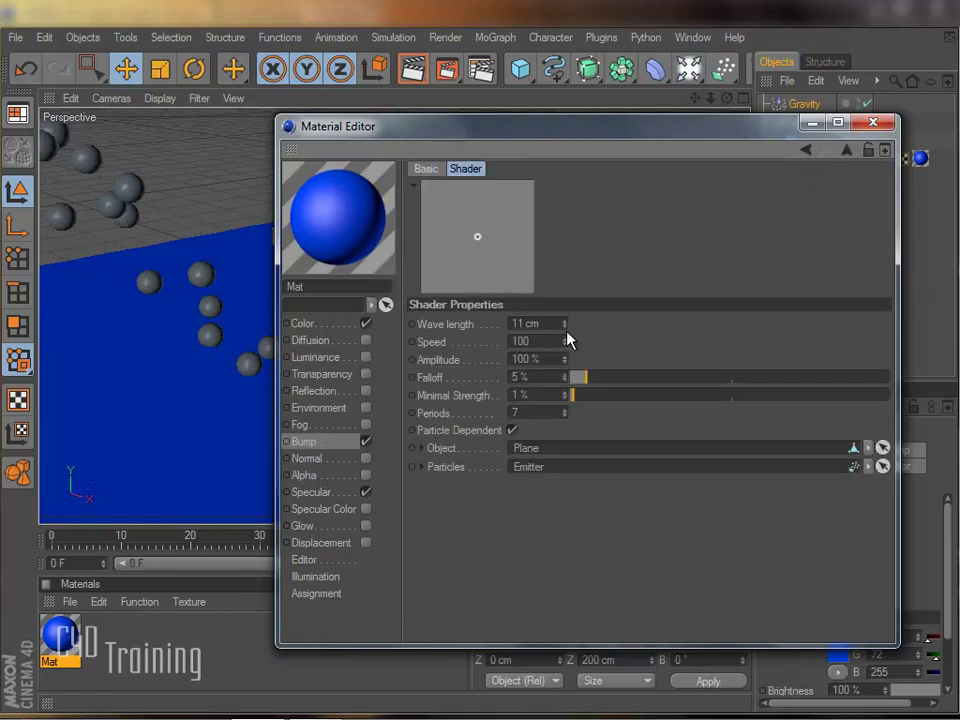
{"action": "mouse_move", "coordinate": [565, 333]}
{"action": "left_mouse_down"}
{"action": "mouse_move", "coordinate": [570, 341]}
{"action": "mouse_move", "coordinate": [564, 328]}
{"action": "left_mouse_up"}
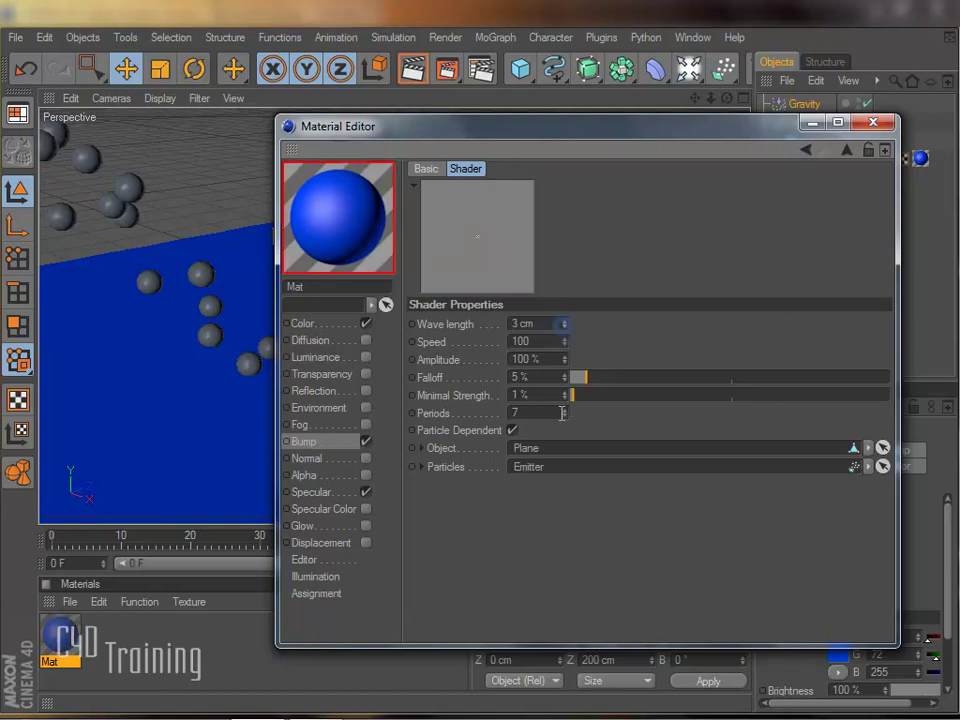
{"action": "left_click_drag", "start_coordinate": [565, 420], "coordinate": [565, 427]}
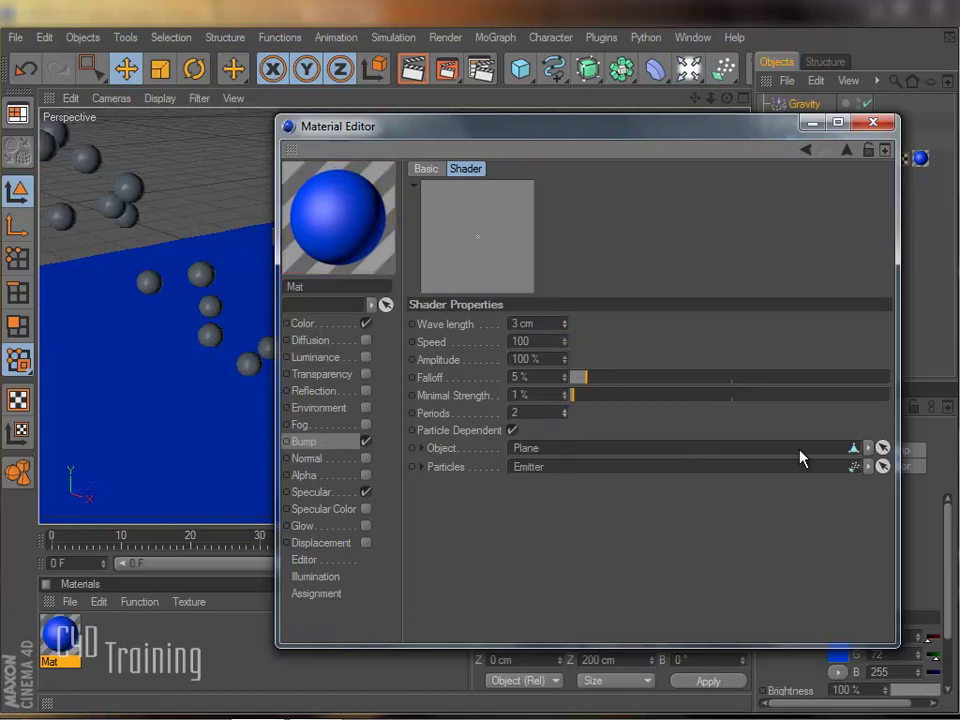
{"action": "left_click", "coordinate": [874, 122]}
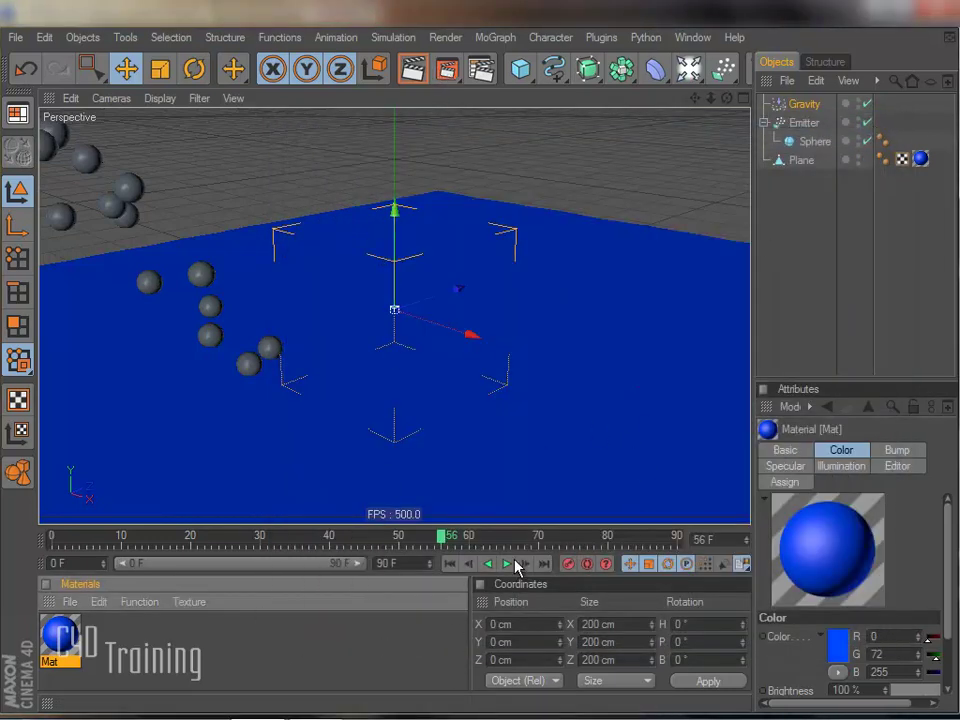
Step: Replay the animation from frame 0, then render it to the Picture Viewer, overwriting ripples.mov
{"action": "left_click", "coordinate": [450, 564]}
{"action": "left_click", "coordinate": [505, 565]}
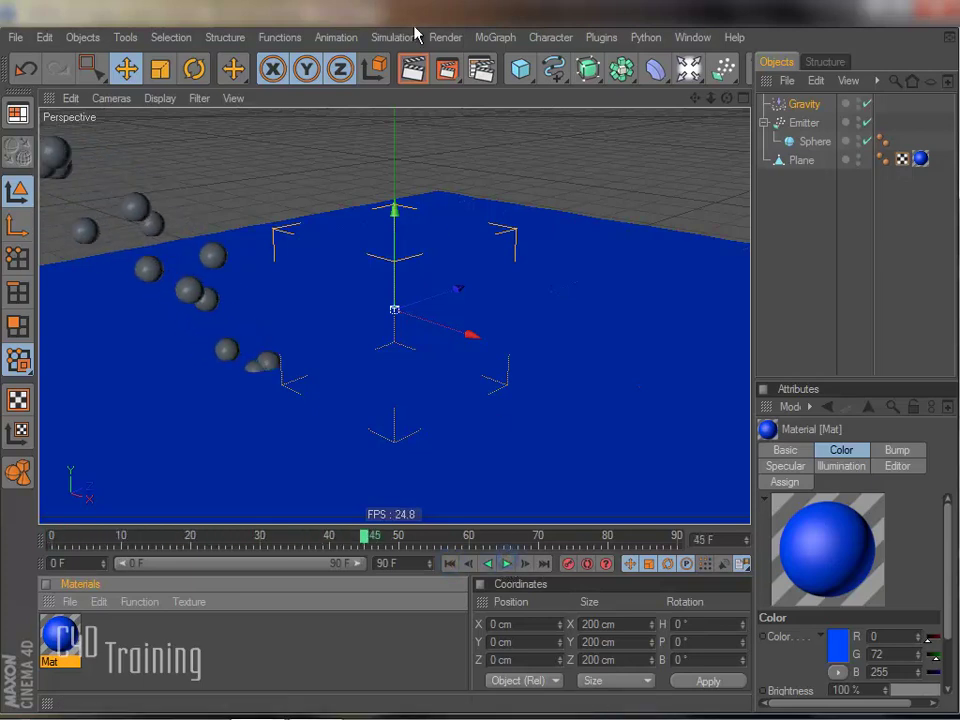
{"action": "left_click", "coordinate": [412, 72]}
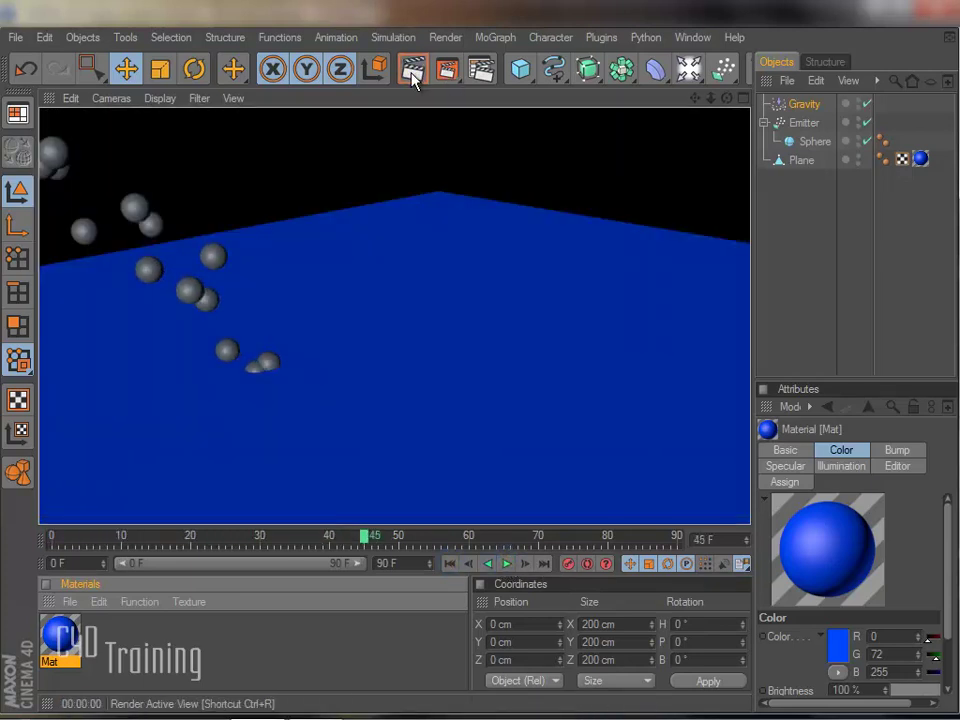
{"action": "left_click_drag", "start_coordinate": [446, 68], "coordinate": [585, 160]}
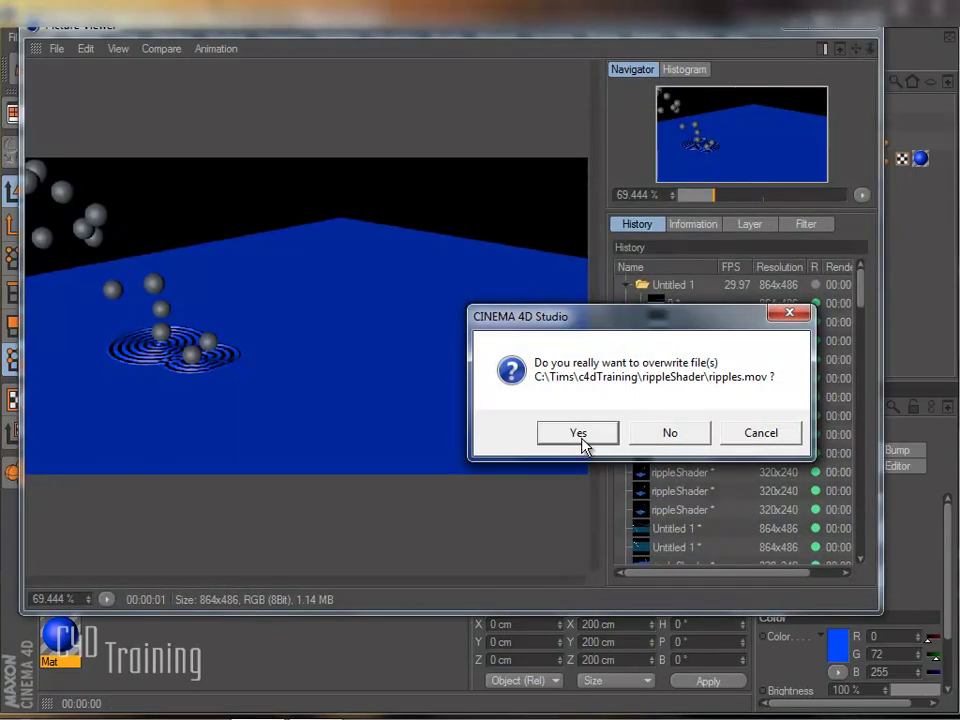
{"action": "left_click", "coordinate": [580, 434]}
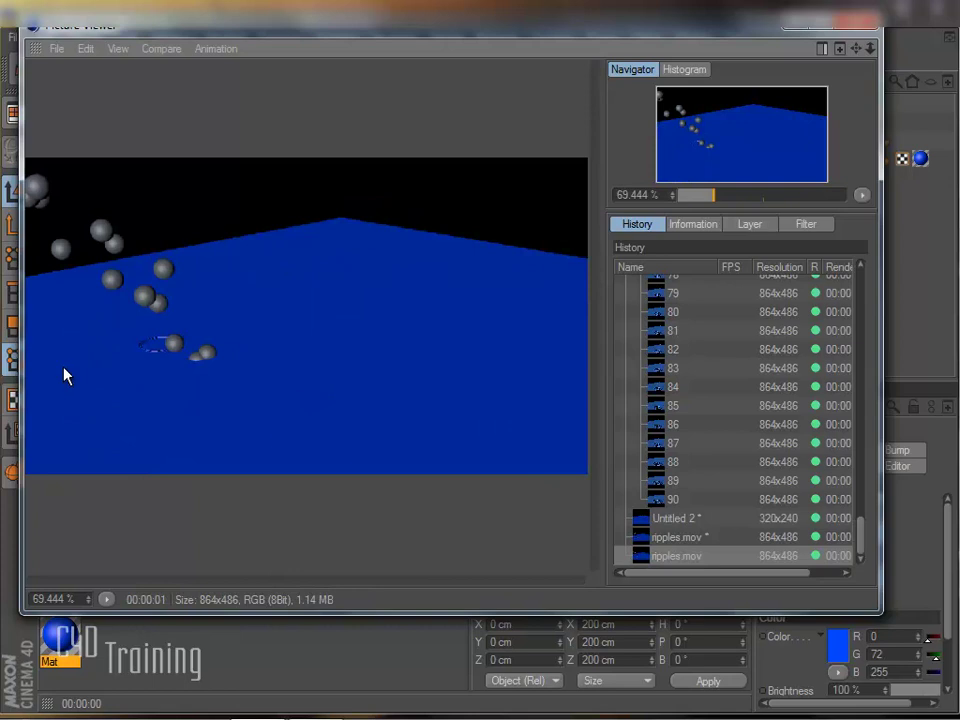